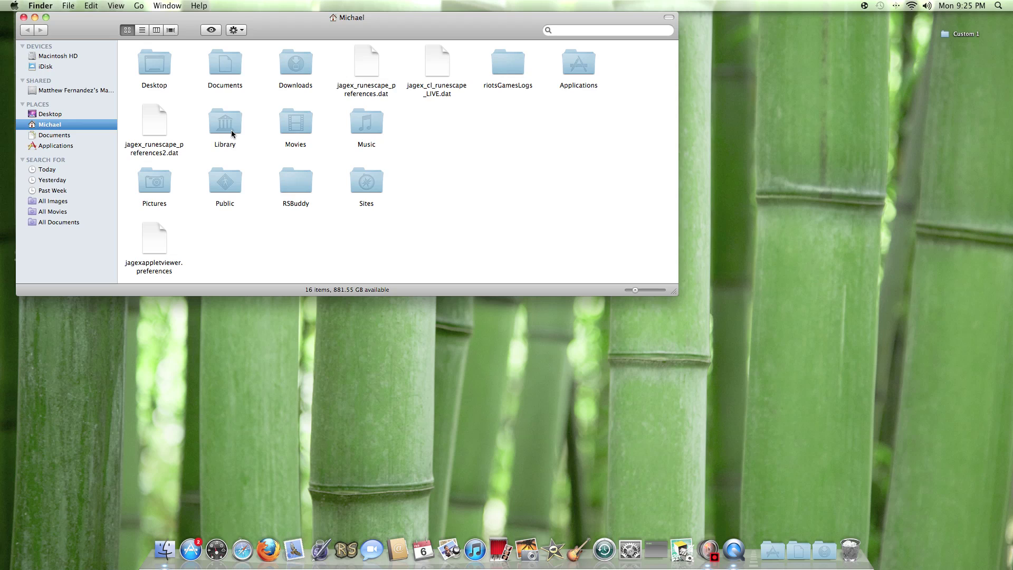
- Navigate Finder through Library, Application Support and minecraft into the bin folder
double_click(233, 72)
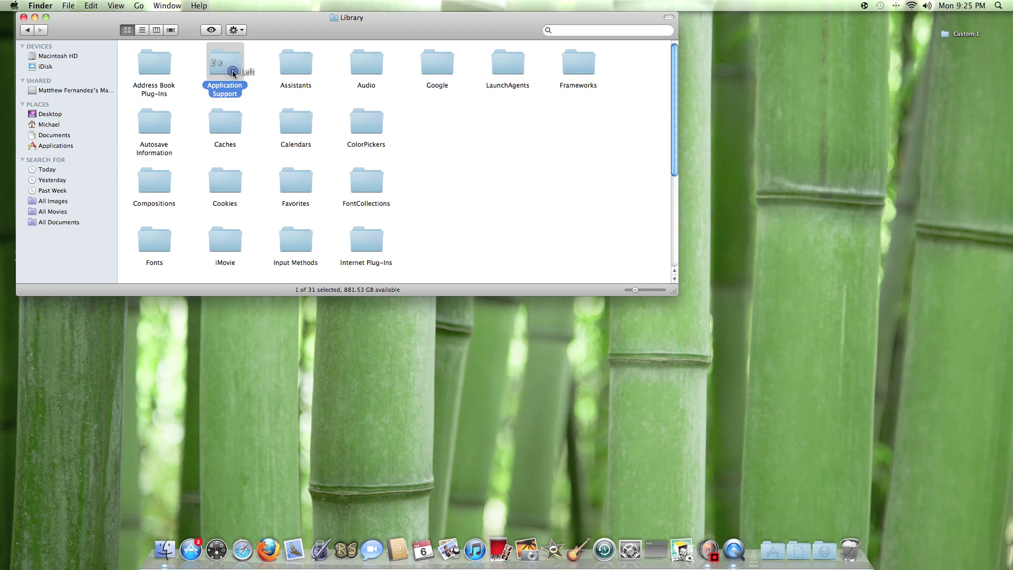
double_click(399, 64)
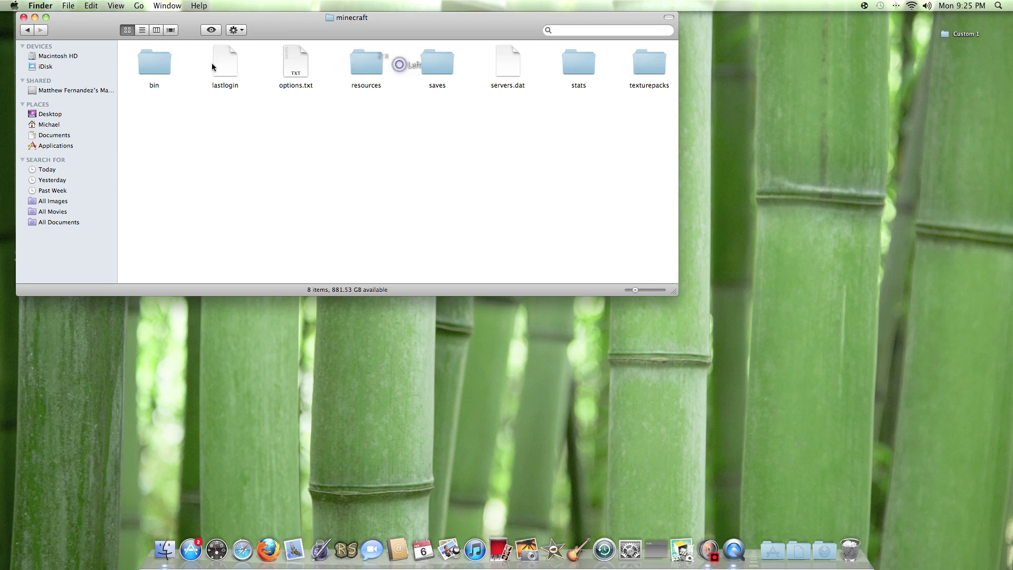
double_click(146, 68)
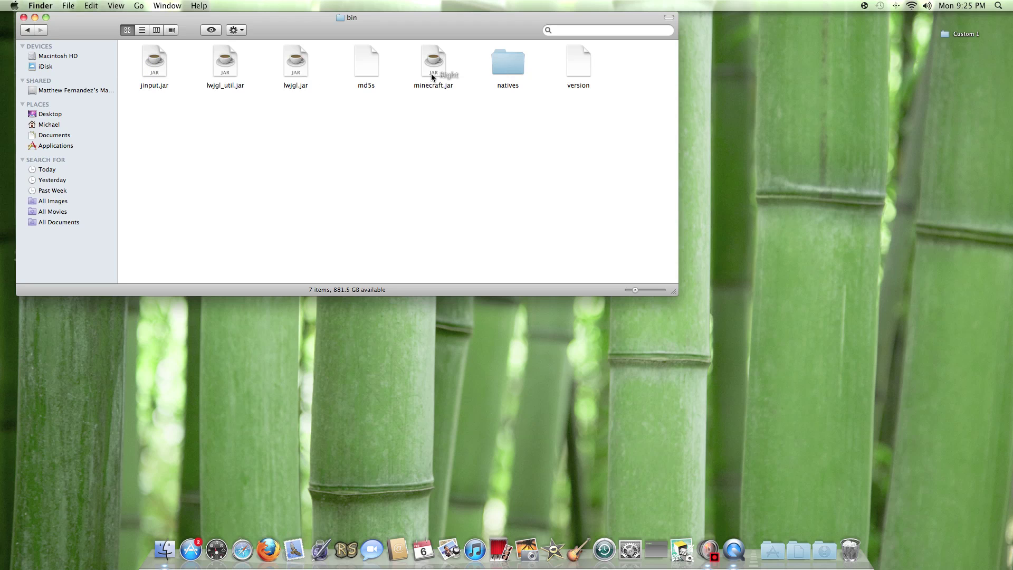
- Extract minecraft.jar with Archive Utility and drag the resulting minecraft folder onto the desktop
right_click(431, 75)
mouse_move(443, 90)
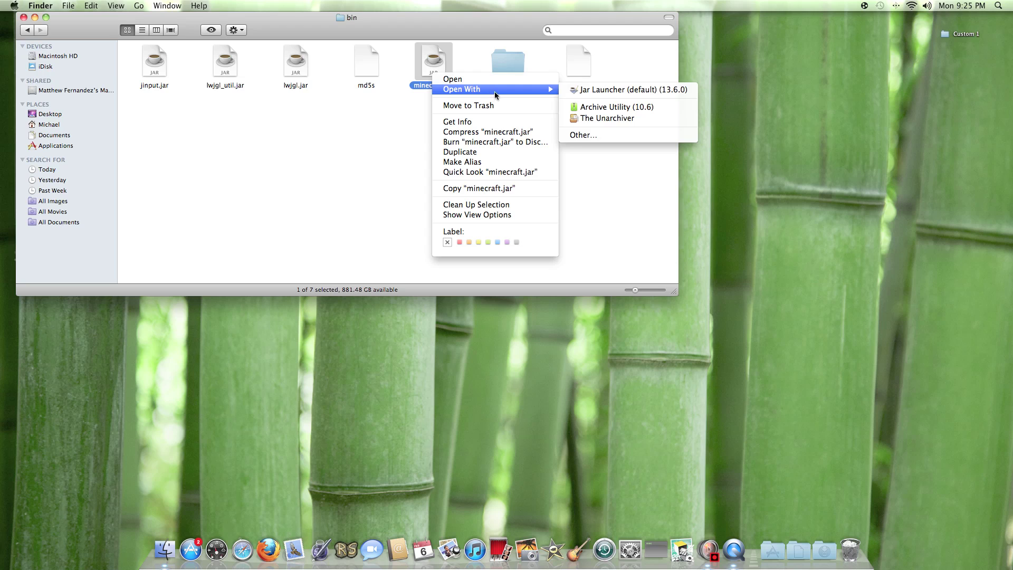
click(585, 107)
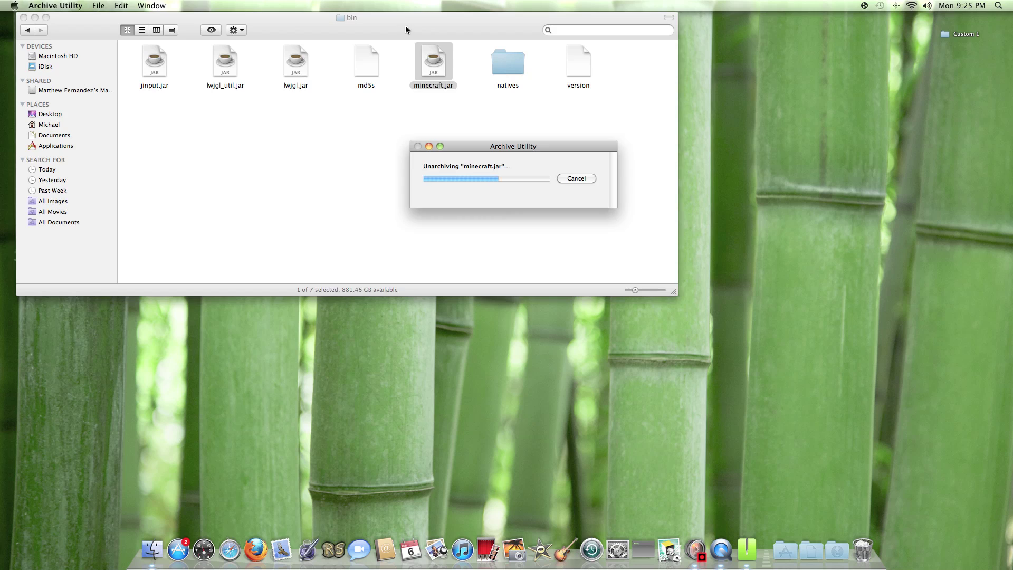
mouse_move(454, 64)
mouse_down()
mouse_move(453, 108)
mouse_move(438, 117)
mouse_move(445, 129)
mouse_move(423, 125)
mouse_move(542, 94)
mouse_move(953, 86)
mouse_up()
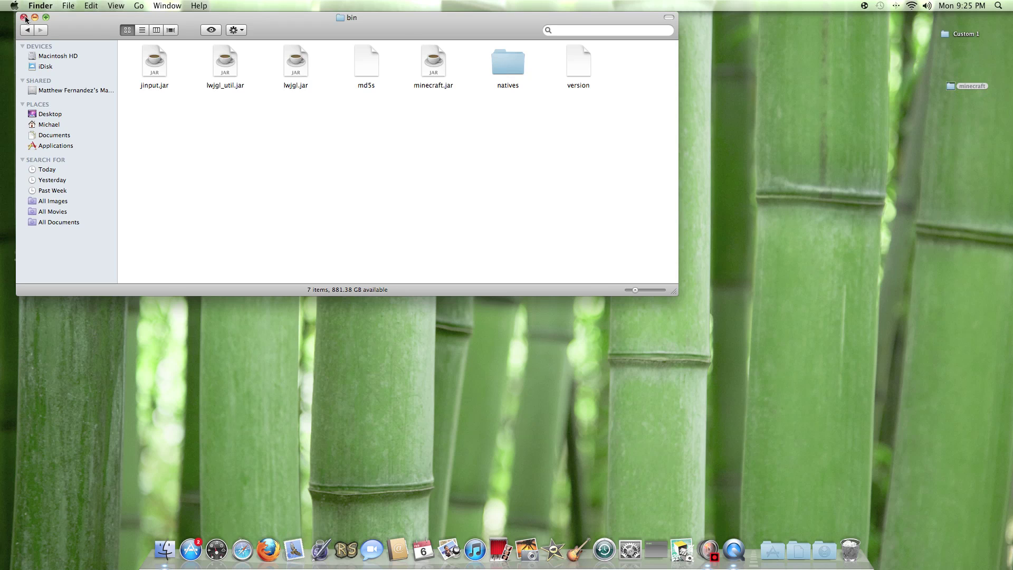
- Close the bin window and open the extracted minecraft folder on the desktop
click(24, 17)
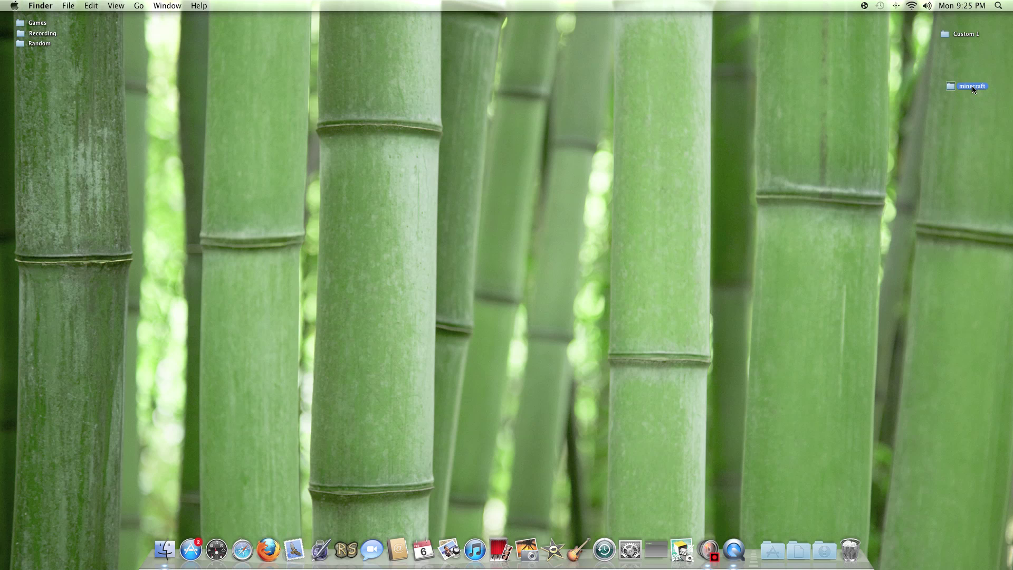
drag(957, 72, 918, 94)
double_click(918, 92)
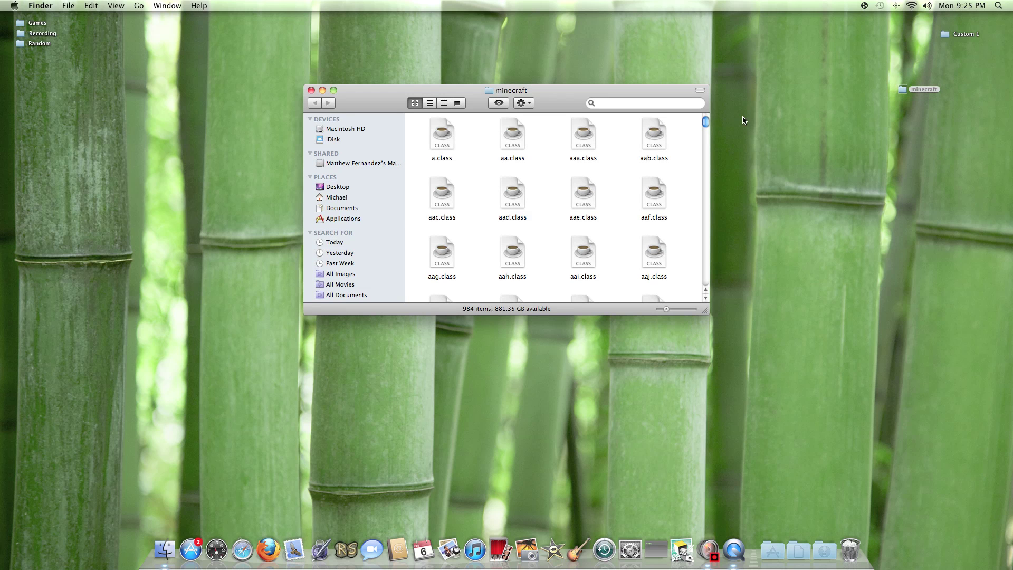
- Copy terrain.png from the minecraft folder onto the desktop, close the window, and show Applications
drag(705, 124, 701, 252)
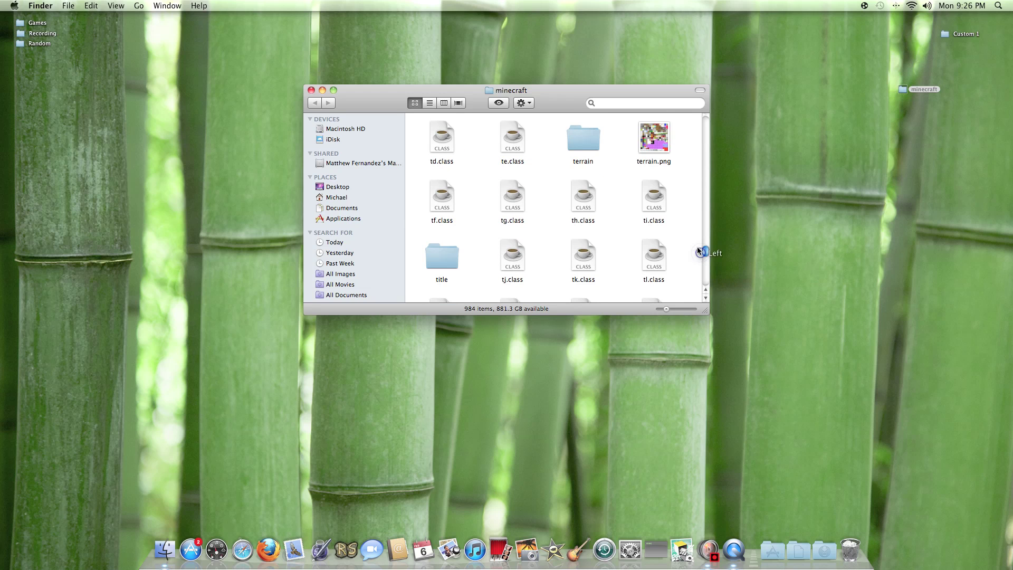
click(639, 133)
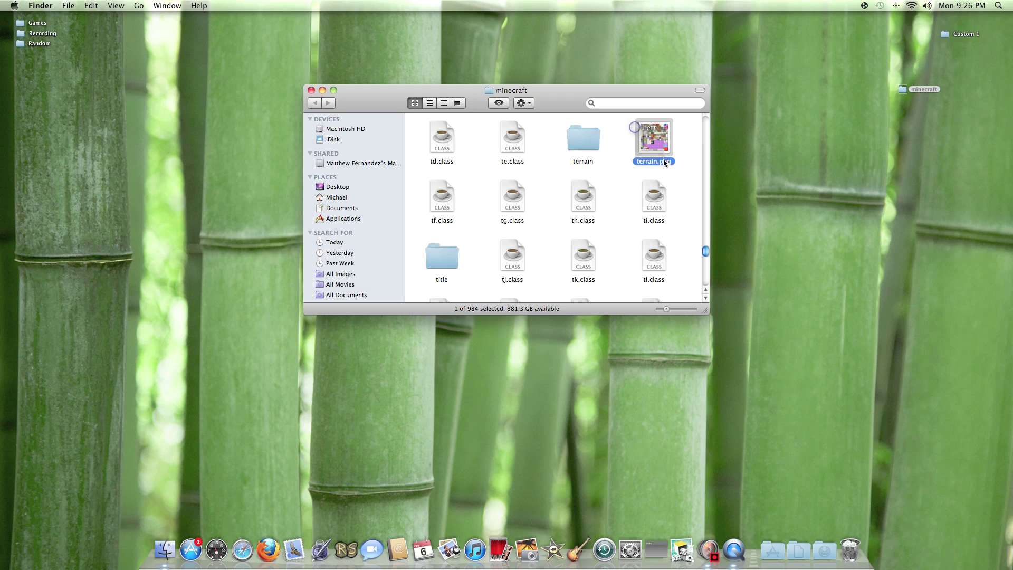
drag(672, 159, 914, 128)
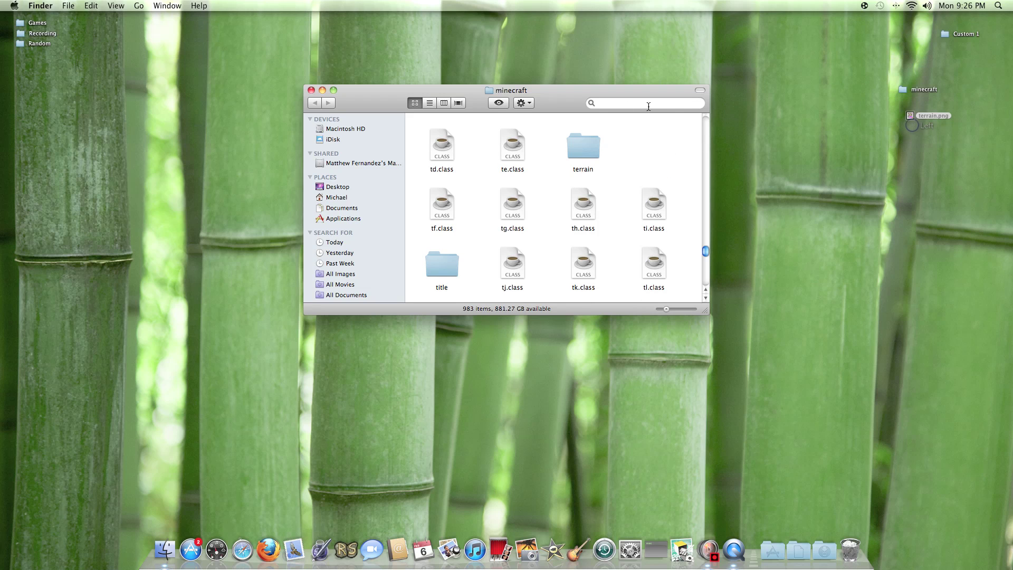
click(311, 90)
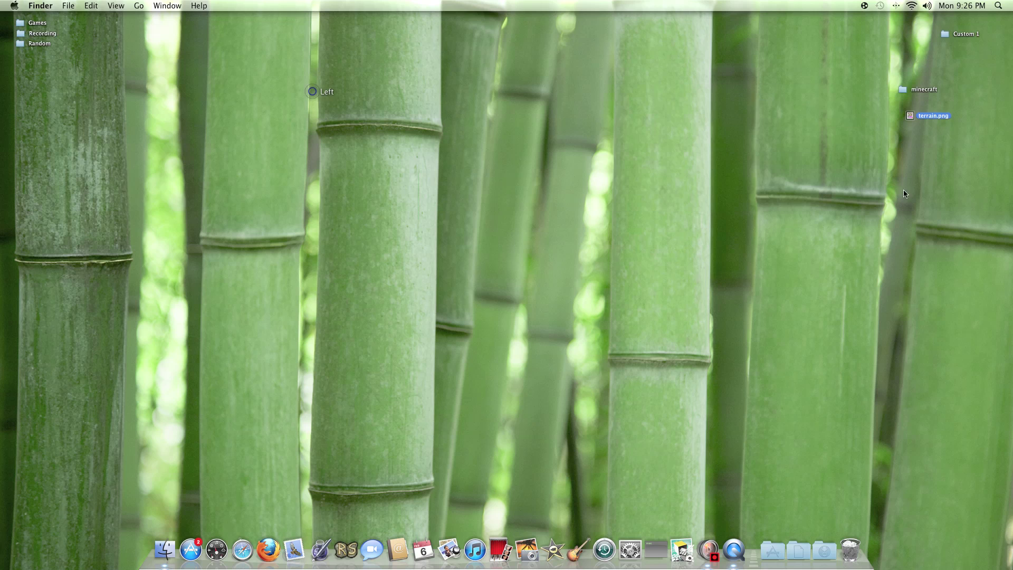
click(772, 550)
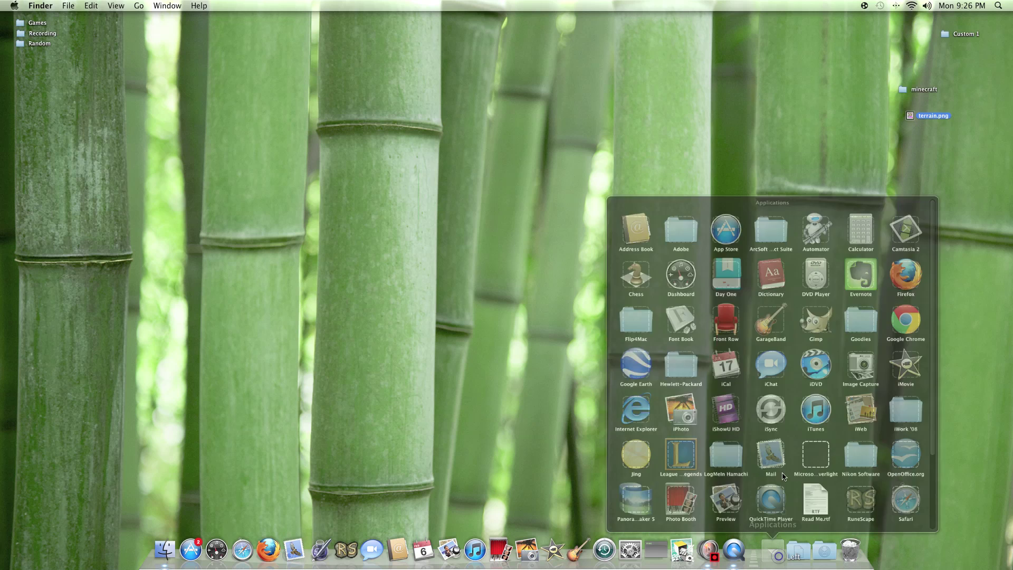
- Launch GIMP and open terrain.png from the Desktop via File > Open
click(832, 251)
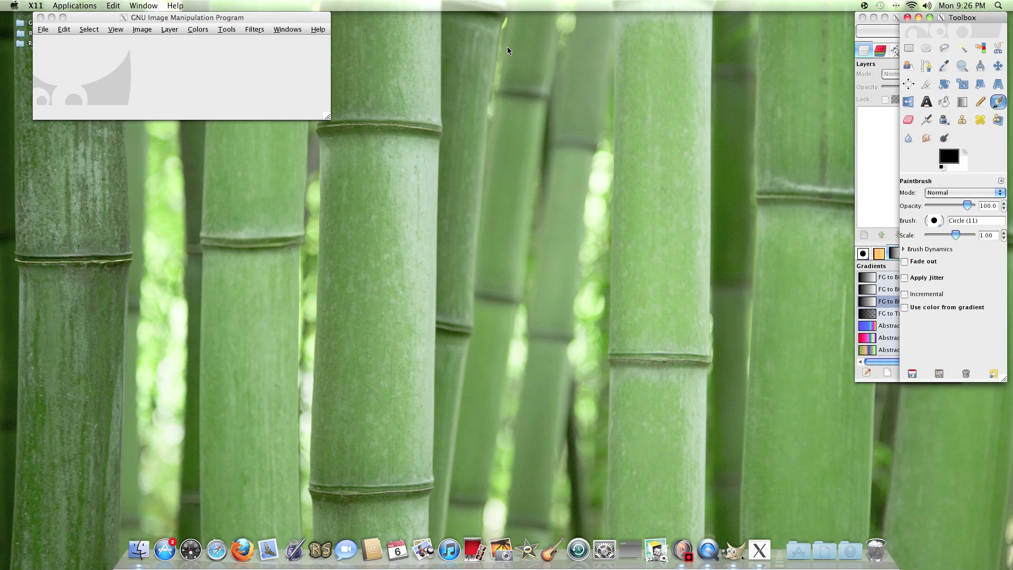
click(43, 30)
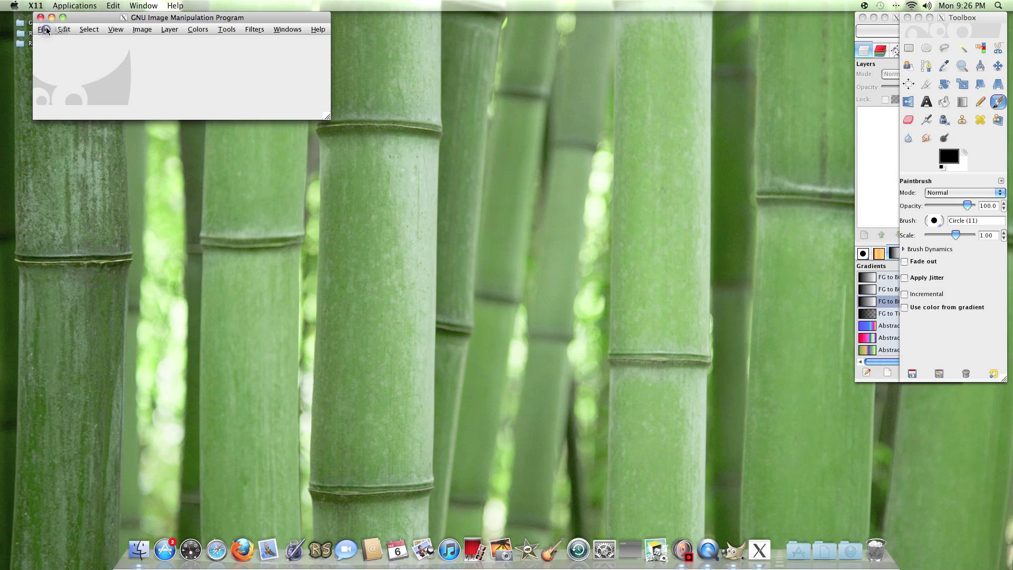
click(50, 64)
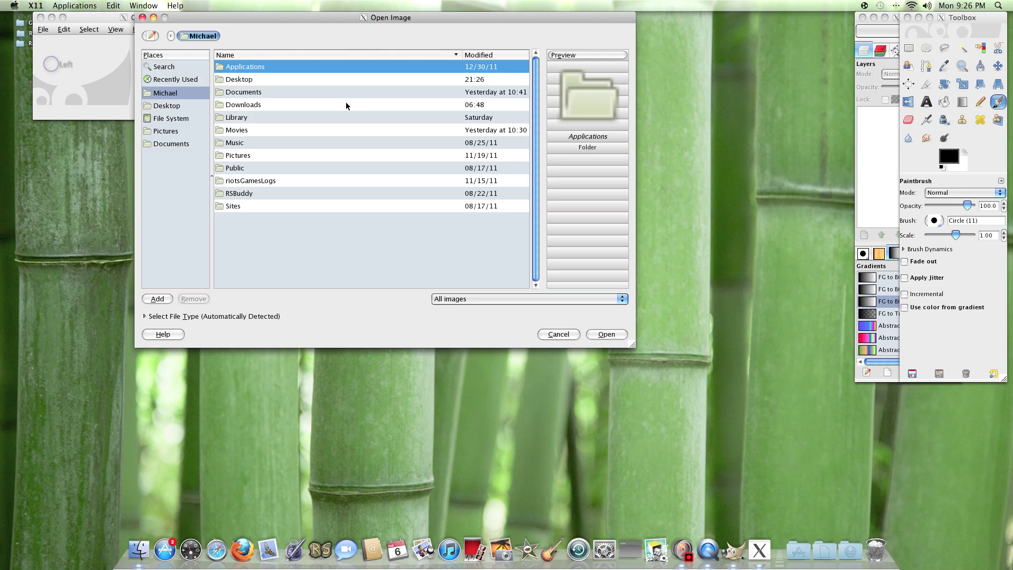
double_click(248, 83)
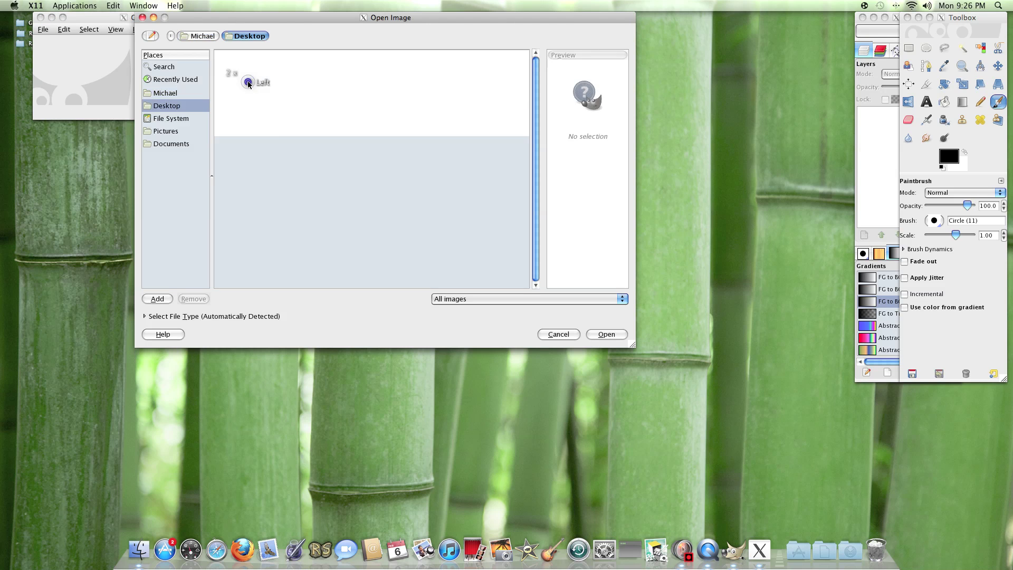
double_click(248, 134)
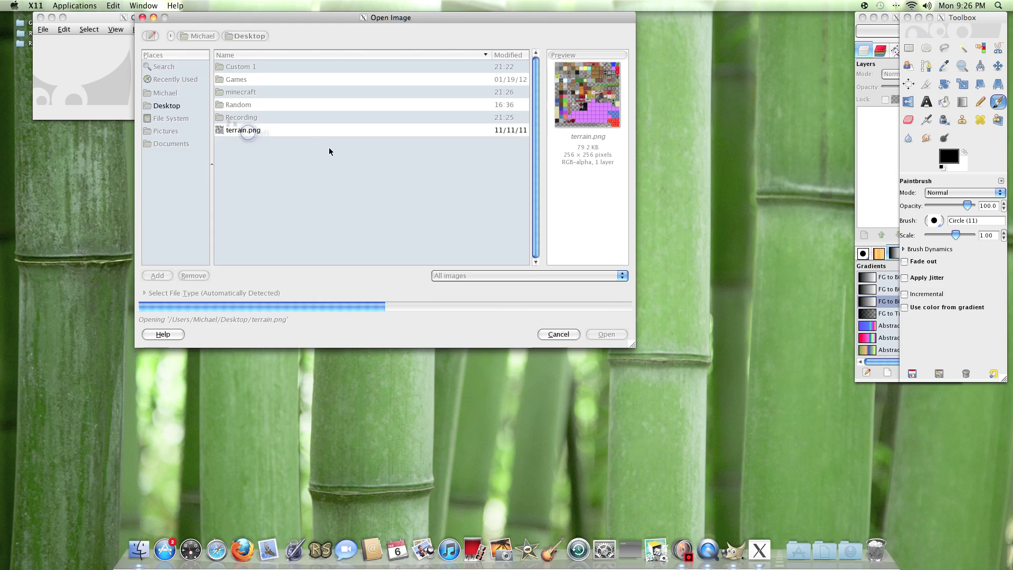
drag(292, 23, 543, 98)
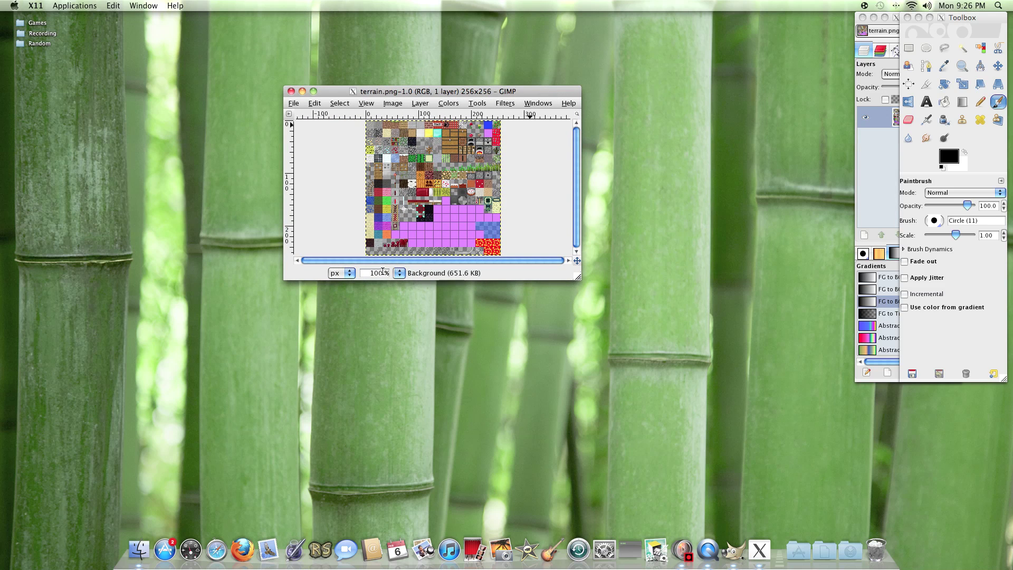
- Zoom terrain.png to 800%, enlarge the image window, and move the Toolbox to the left
click(400, 273)
click(402, 285)
drag(571, 281, 797, 468)
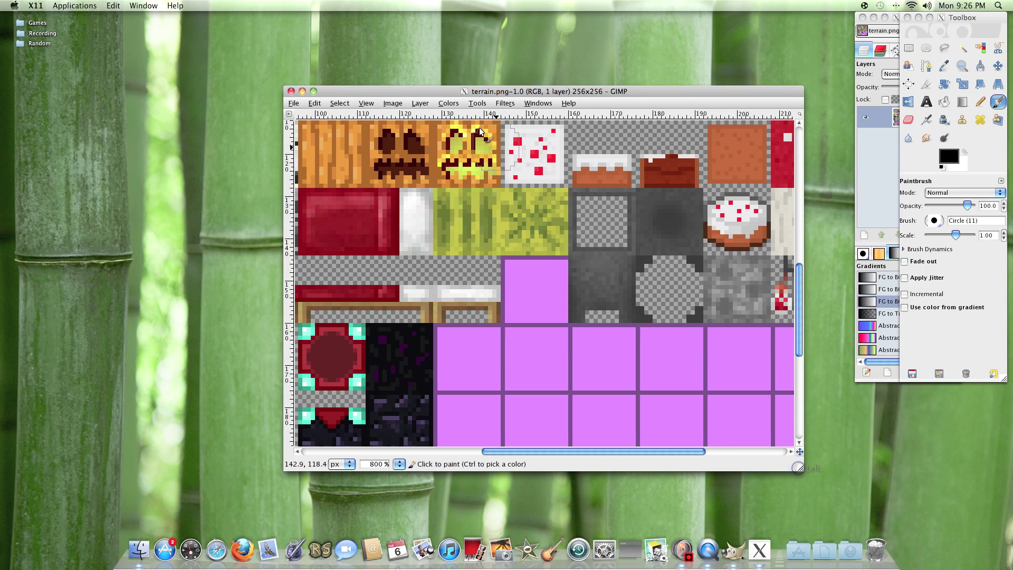
drag(416, 91, 372, 82)
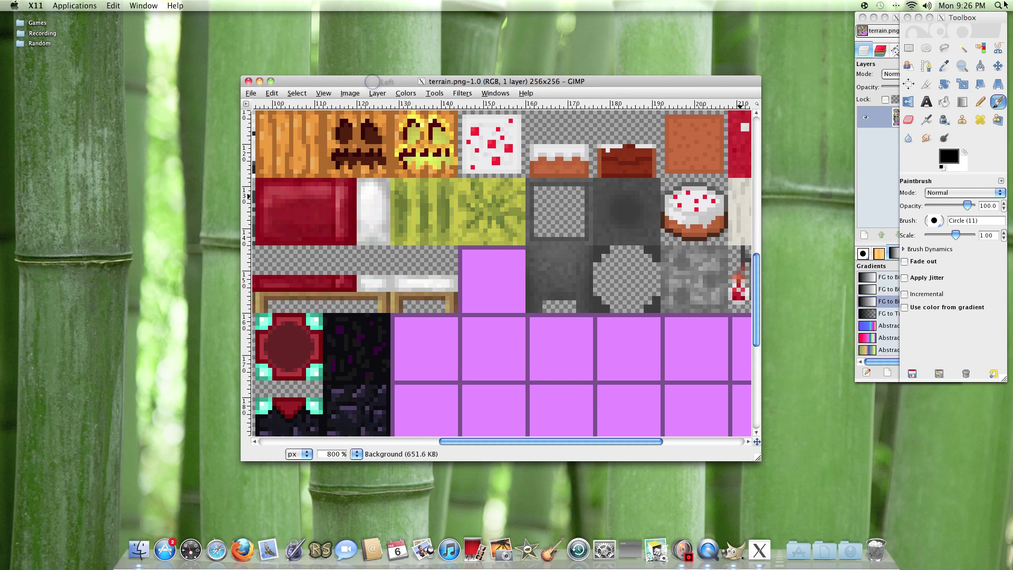
drag(969, 17, 162, 28)
- Scroll around the magnified canvas to look over the block texture tiles
scroll(343, 294, up, 10)
scroll(343, 293, left, 8)
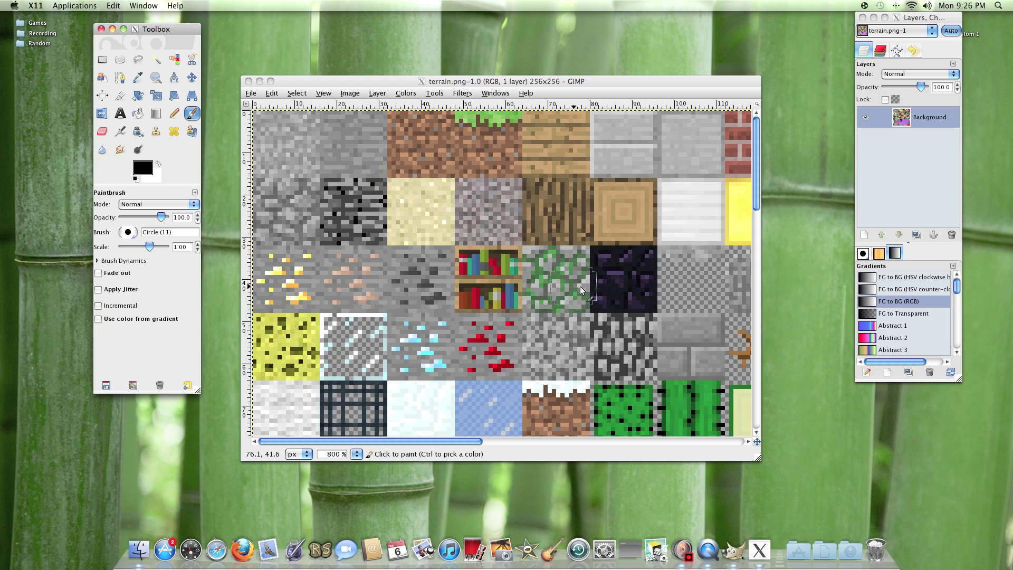
scroll(543, 276, down, 10)
scroll(546, 274, up, 10)
scroll(550, 271, right, 3)
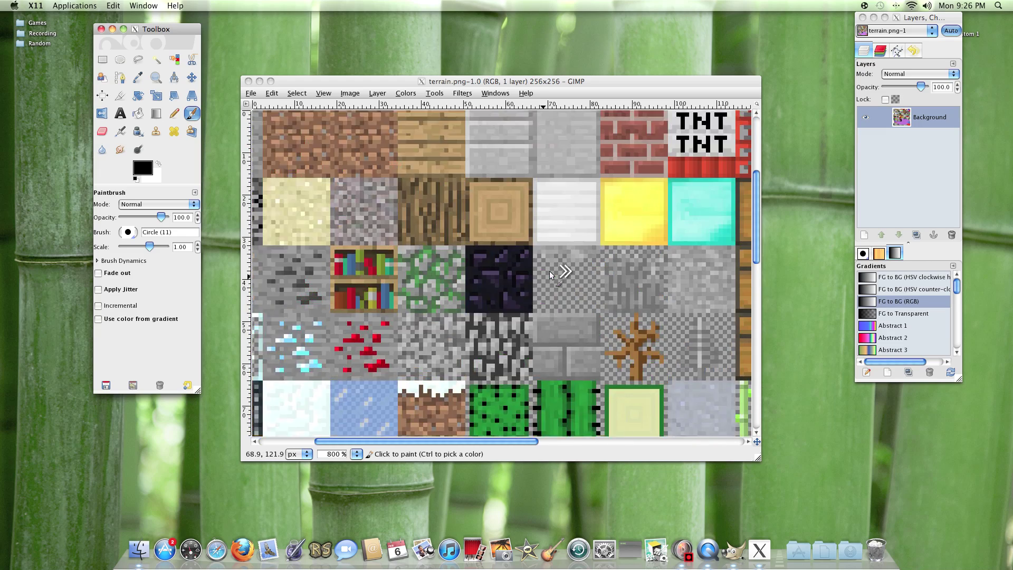
scroll(549, 271, right, 12)
scroll(550, 270, left, 15)
scroll(549, 271, right, 15)
scroll(549, 271, left, 10)
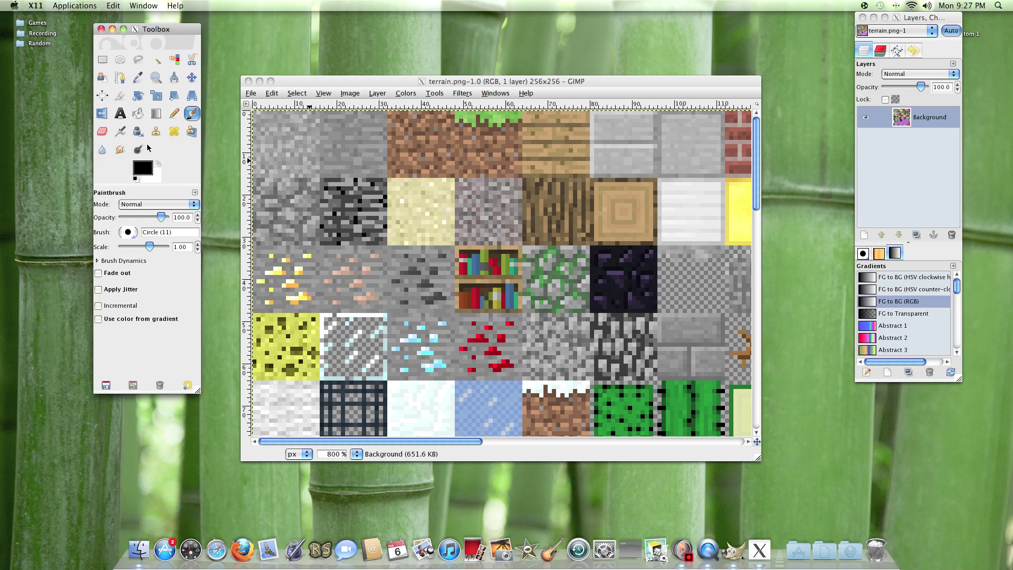
- Select the Pencil tool with the square (20x20) brush
click(174, 113)
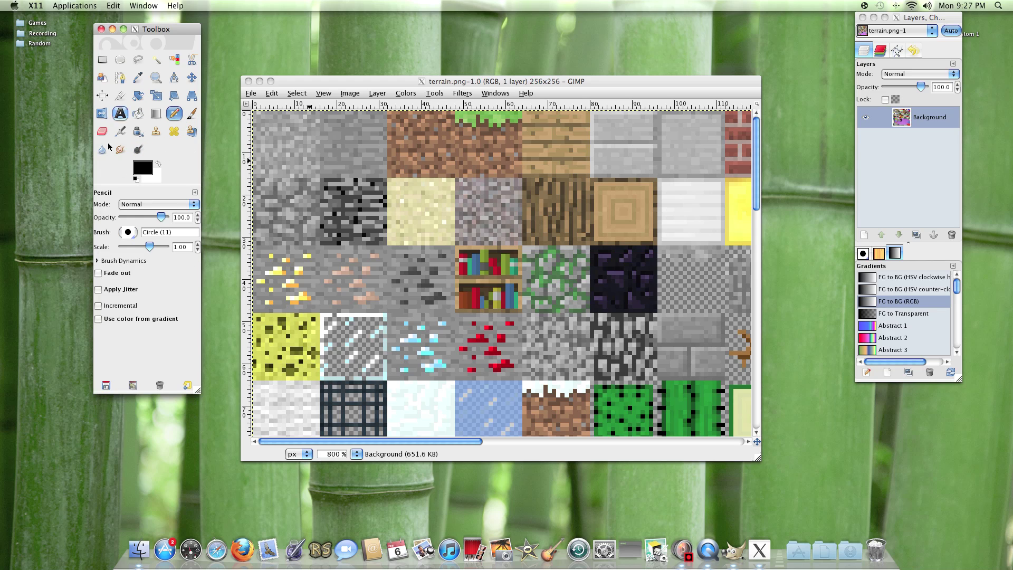
click(127, 233)
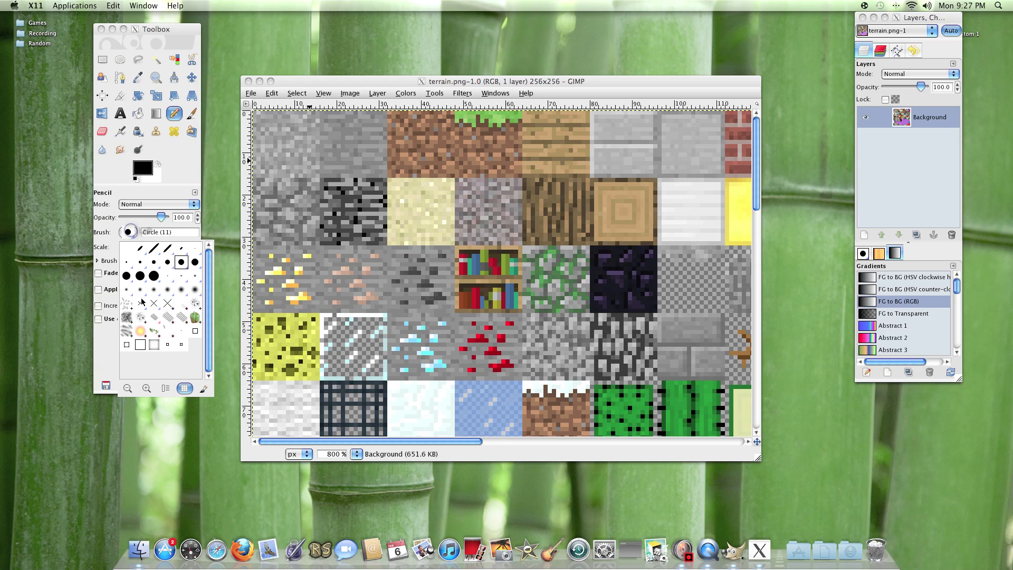
click(128, 346)
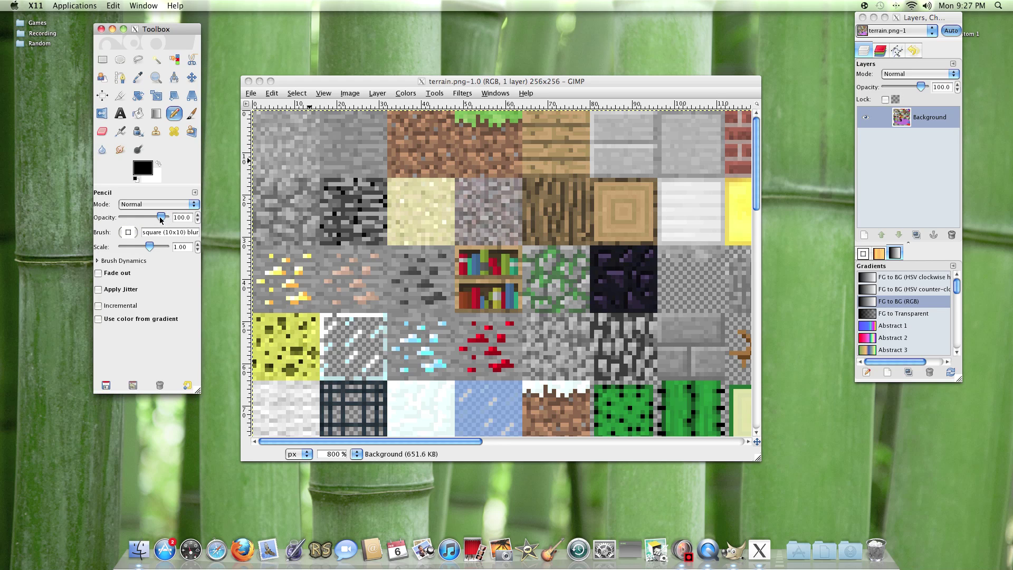
click(128, 232)
click(142, 344)
- Set the foreground colour to red db1919
click(147, 168)
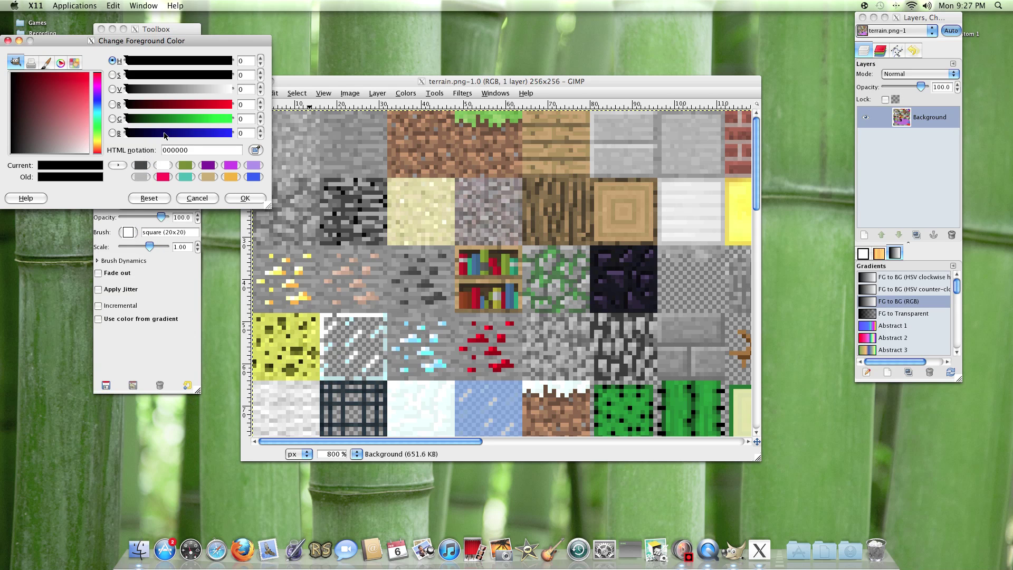
click(78, 82)
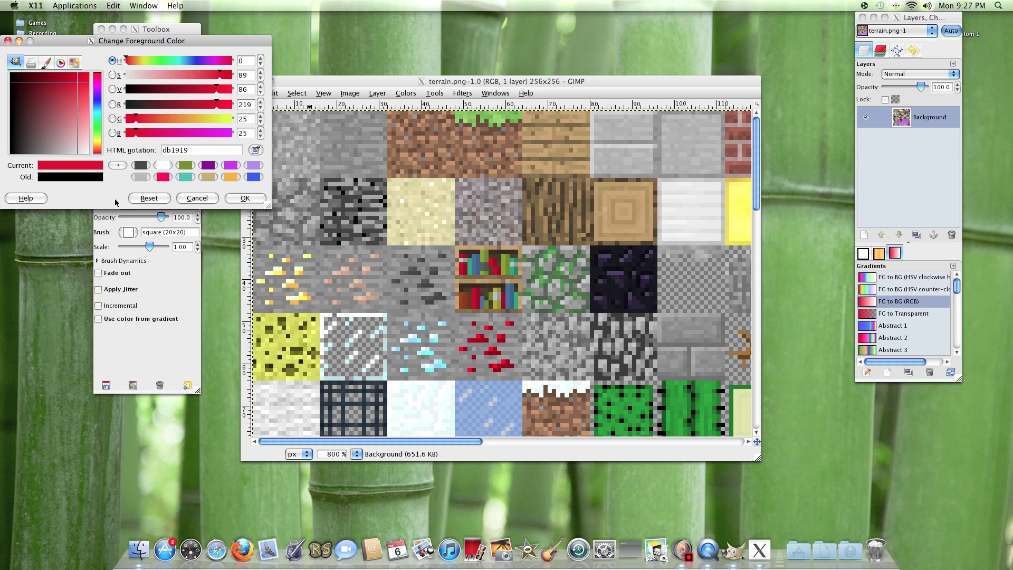
click(245, 198)
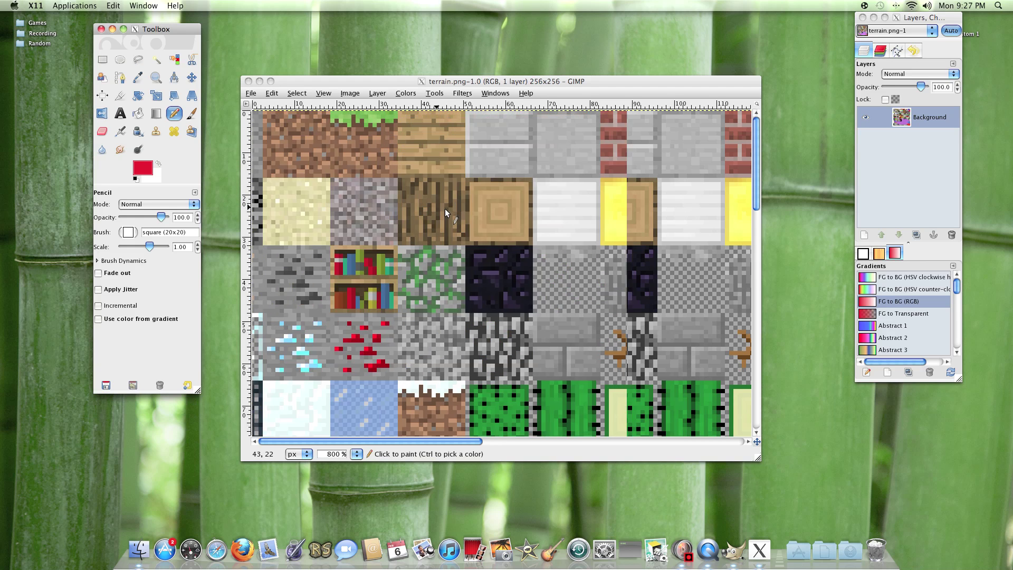
- Switch the Pencil brush to square (10x10) blur
scroll(445, 207, down, 5)
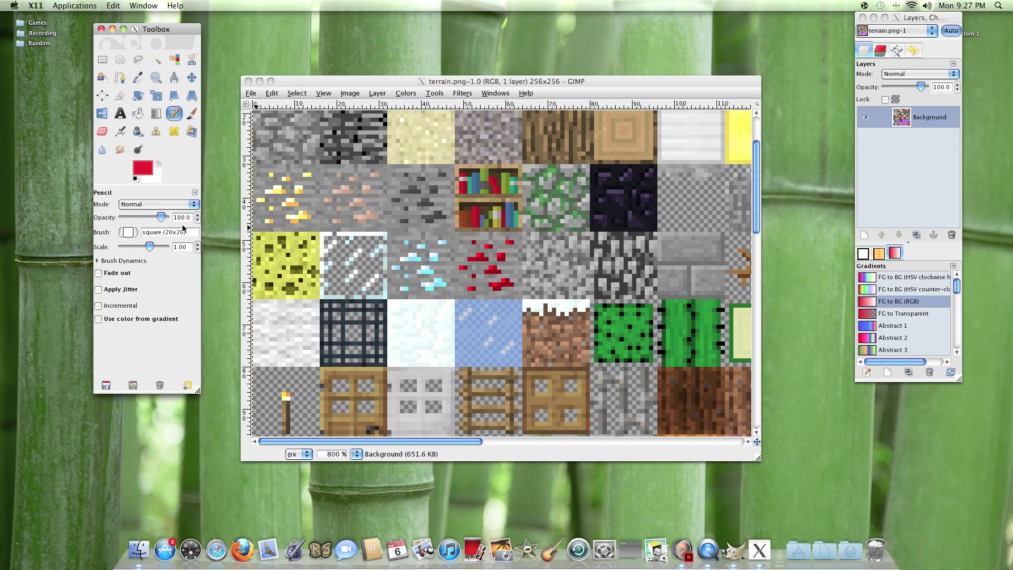
click(128, 232)
click(125, 344)
click(125, 344)
- Paint the redstone ore tile solid red
click(477, 257)
click(476, 269)
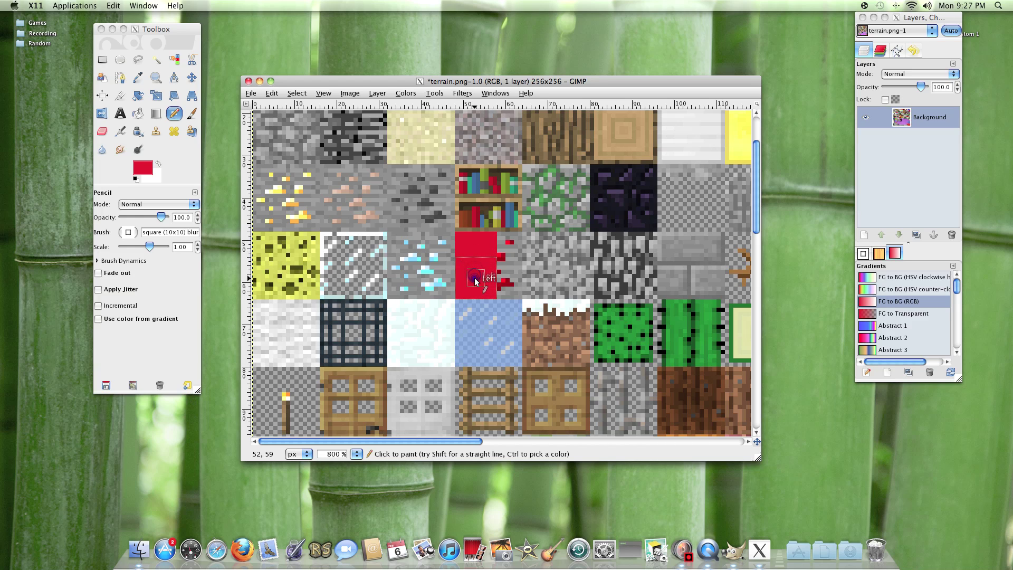
mouse_move(474, 277)
mouse_down()
mouse_move(504, 281)
mouse_move(499, 252)
mouse_up()
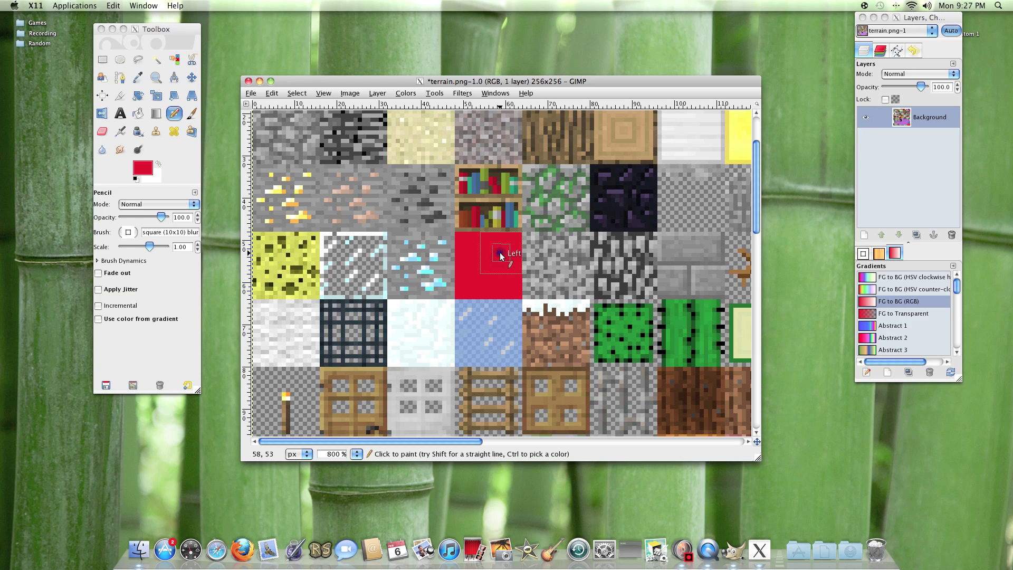
- Pick teal 37aba4 as foreground and paint the diamond ore tile solid teal
click(142, 169)
click(146, 172)
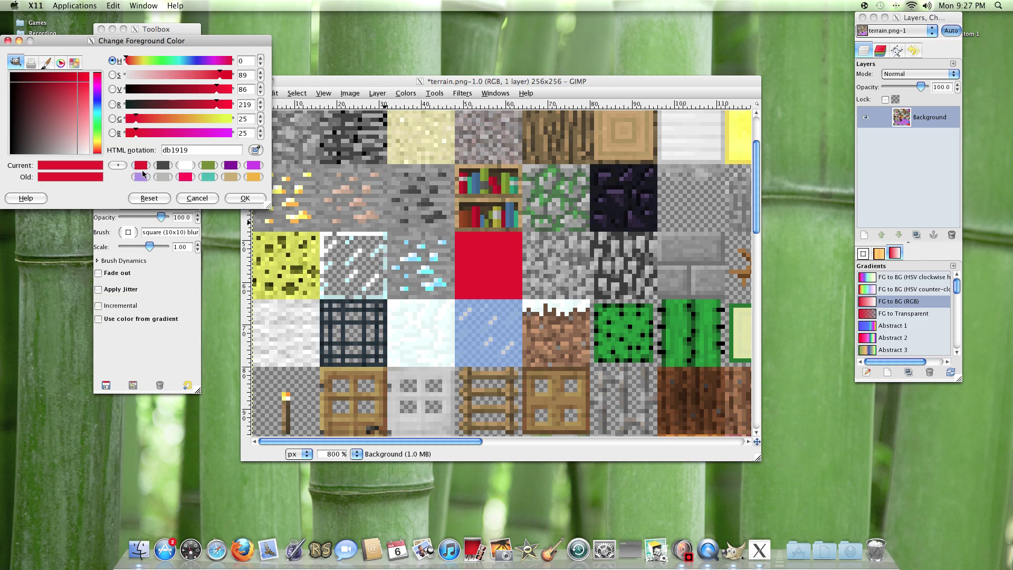
click(207, 177)
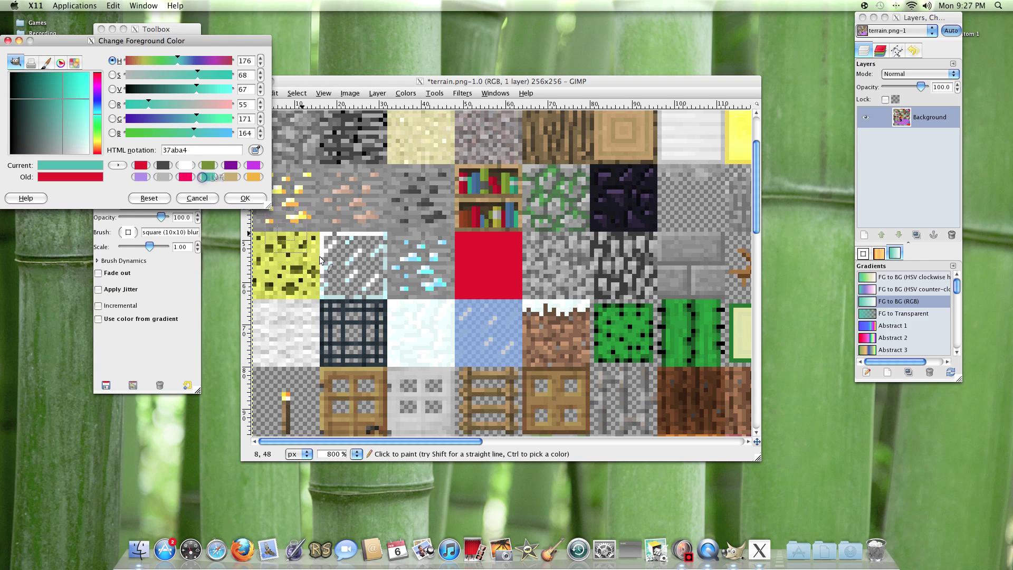
click(409, 255)
mouse_move(409, 254)
mouse_down()
mouse_move(421, 282)
mouse_move(443, 240)
mouse_move(434, 254)
mouse_up()
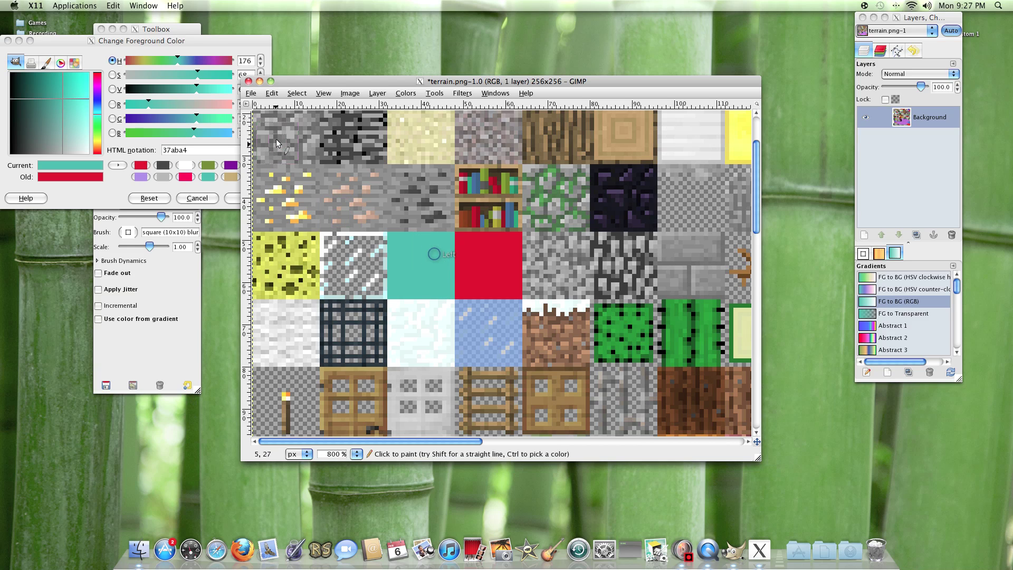
- Close the colour dialog, then close terrain.png choosing Don't Save
click(80, 46)
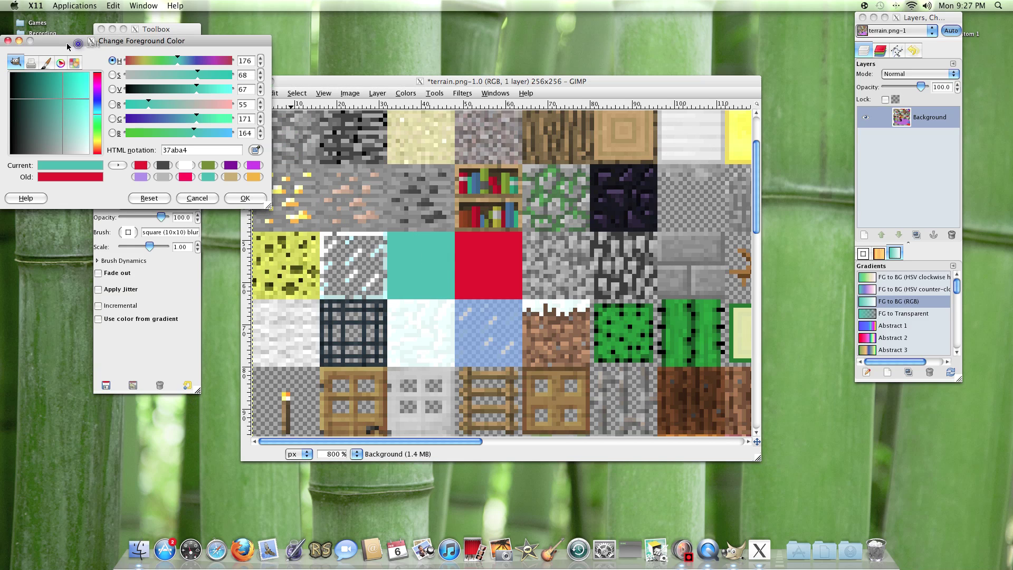
click(6, 41)
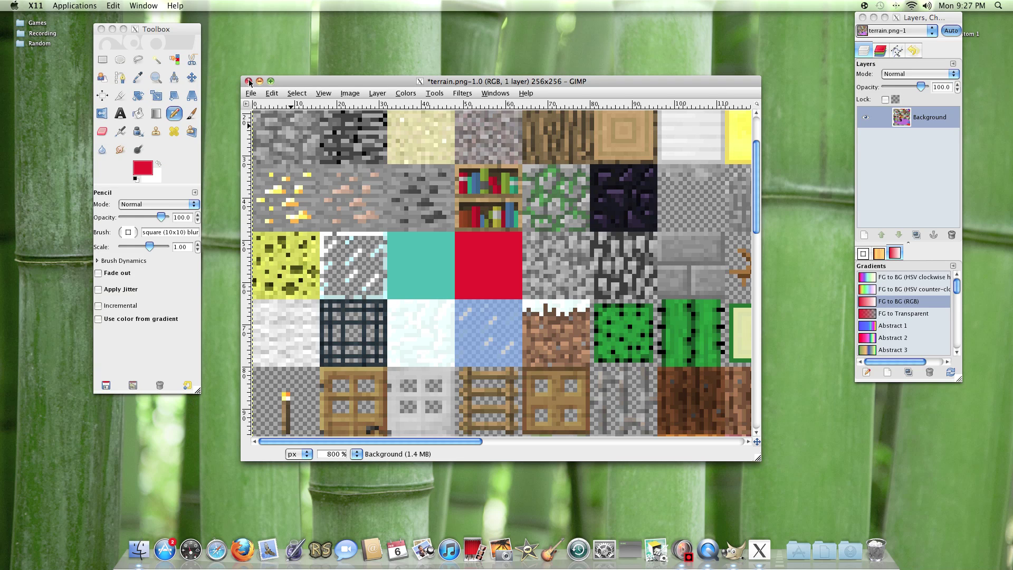
click(248, 81)
click(459, 312)
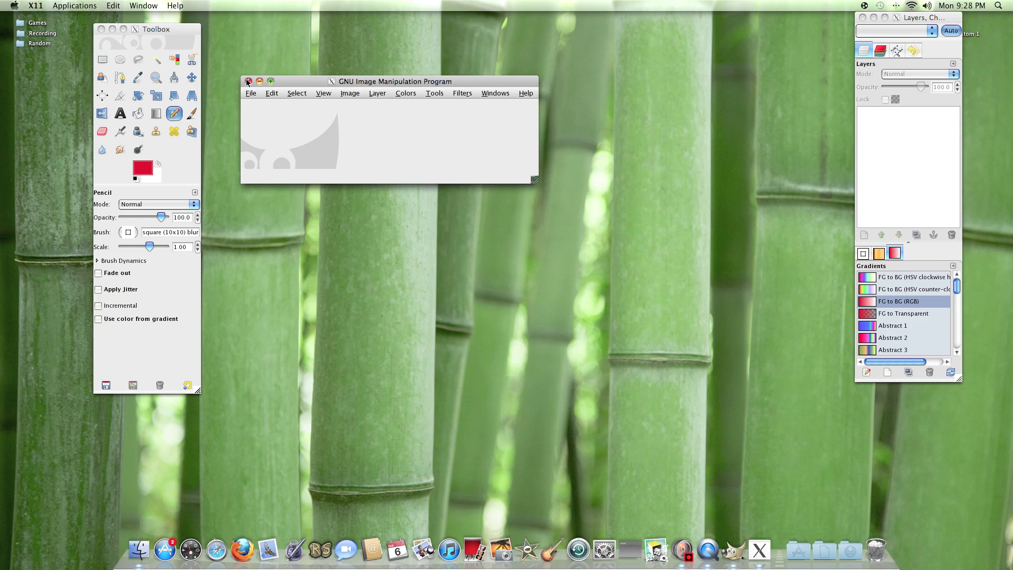
- Close the Toolbox, quit X11, and drag terrain.png into the minecraft folder, closing its window
click(102, 29)
click(35, 5)
click(89, 114)
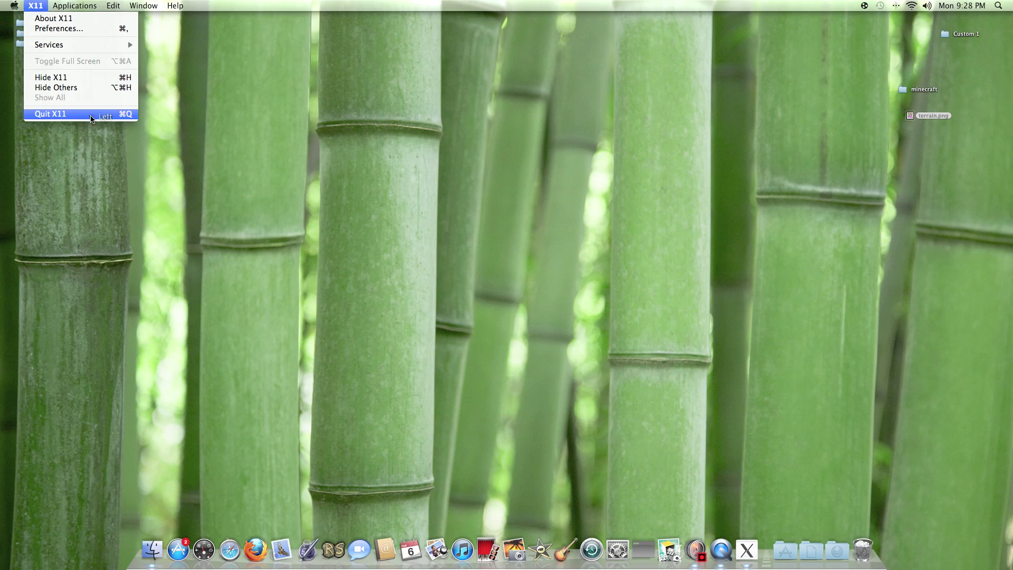
drag(937, 115, 481, 128)
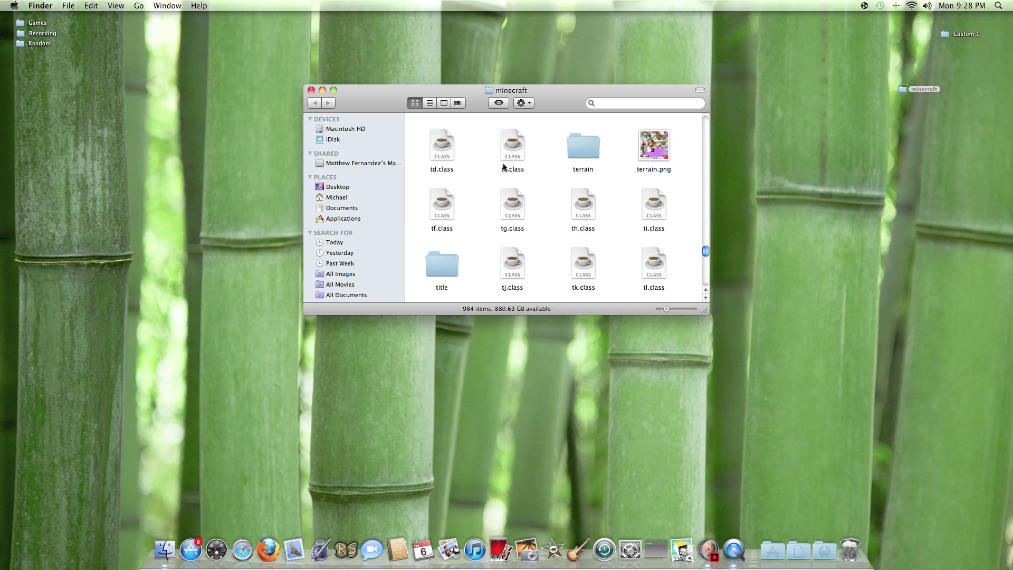
click(312, 90)
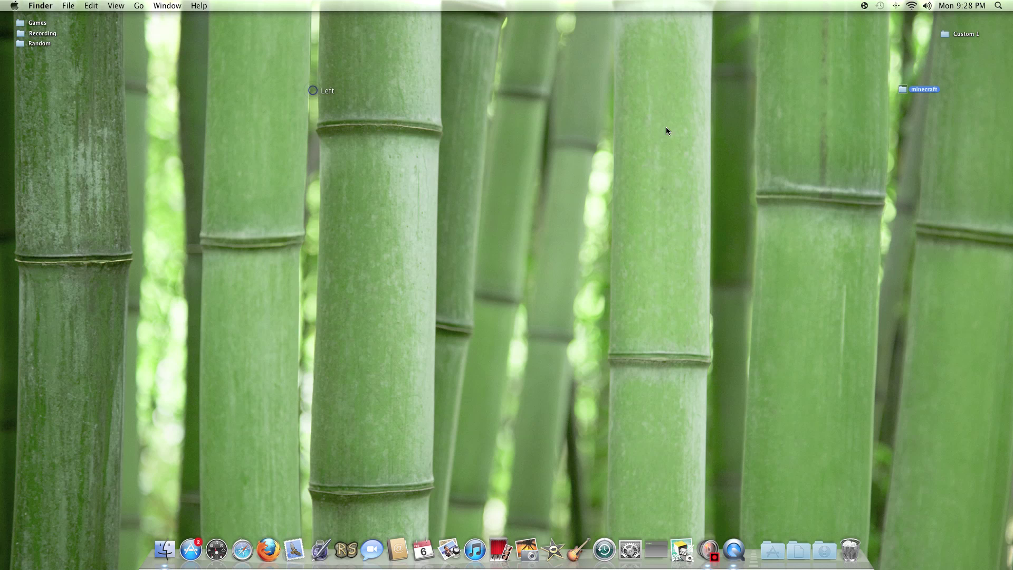
- Open the Custom 1 folder from the desktop and scroll through its files
drag(969, 36, 929, 82)
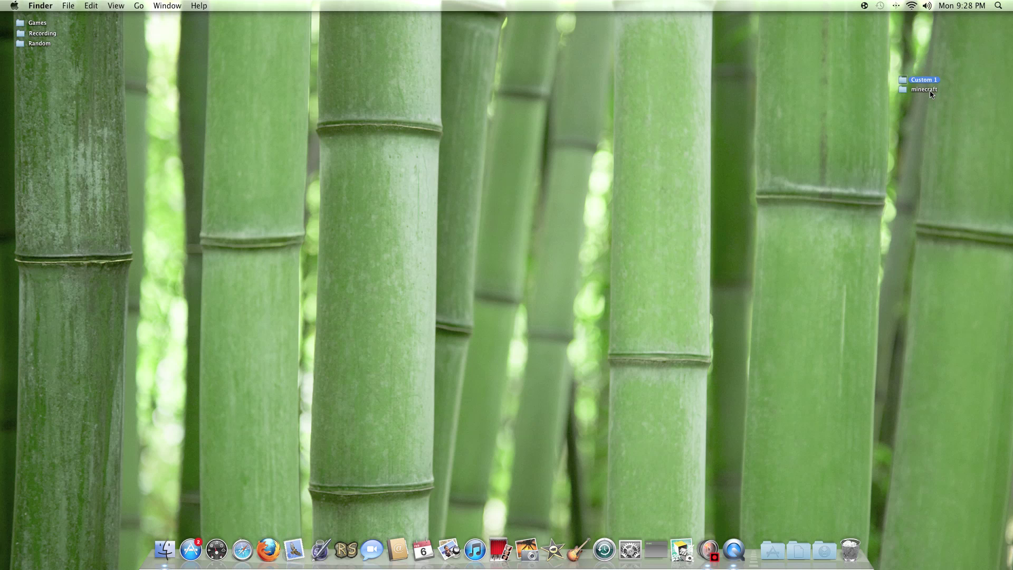
double_click(931, 85)
scroll(621, 160, down, 5)
drag(706, 141, 703, 252)
- Check terrain.png in Preview, close it, then marquee-select the folder's files from the top
double_click(660, 149)
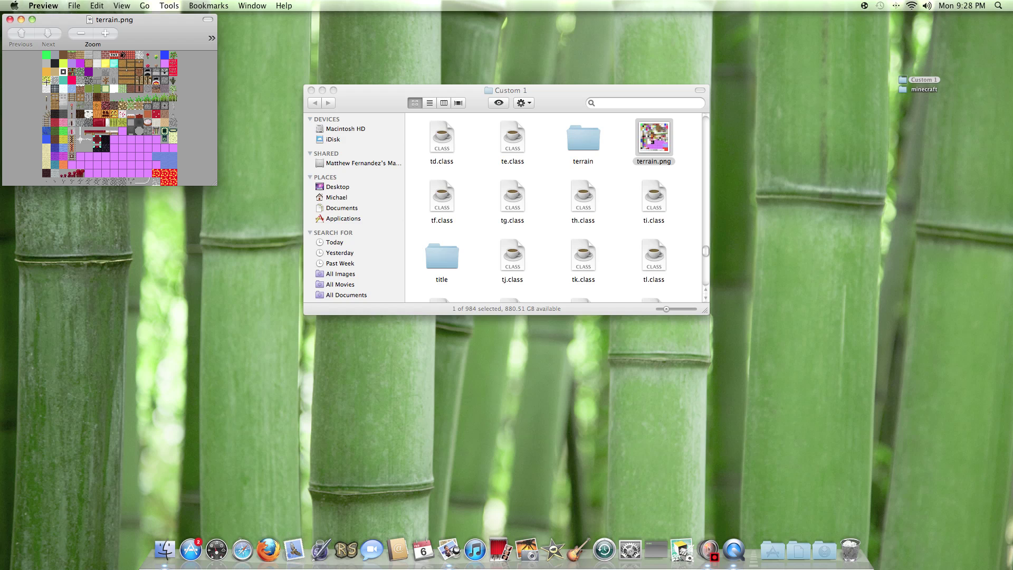
drag(137, 20, 259, 20)
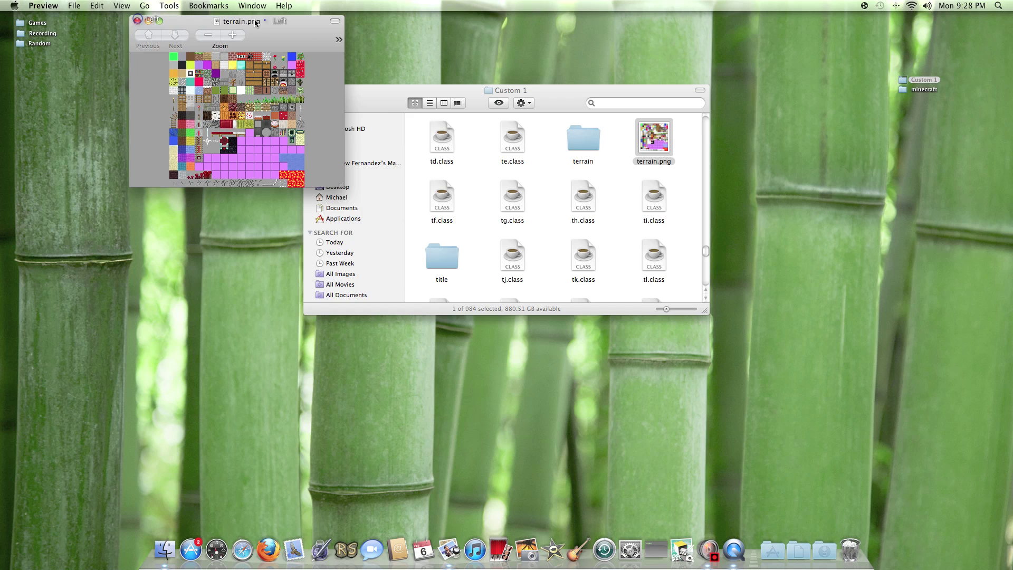
click(133, 20)
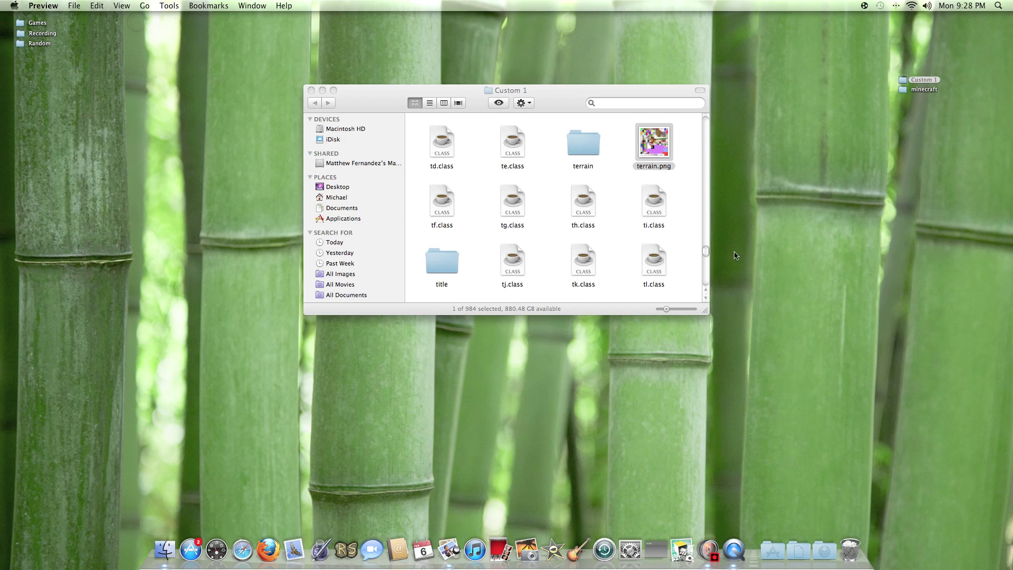
drag(707, 256, 696, 114)
drag(415, 121, 689, 413)
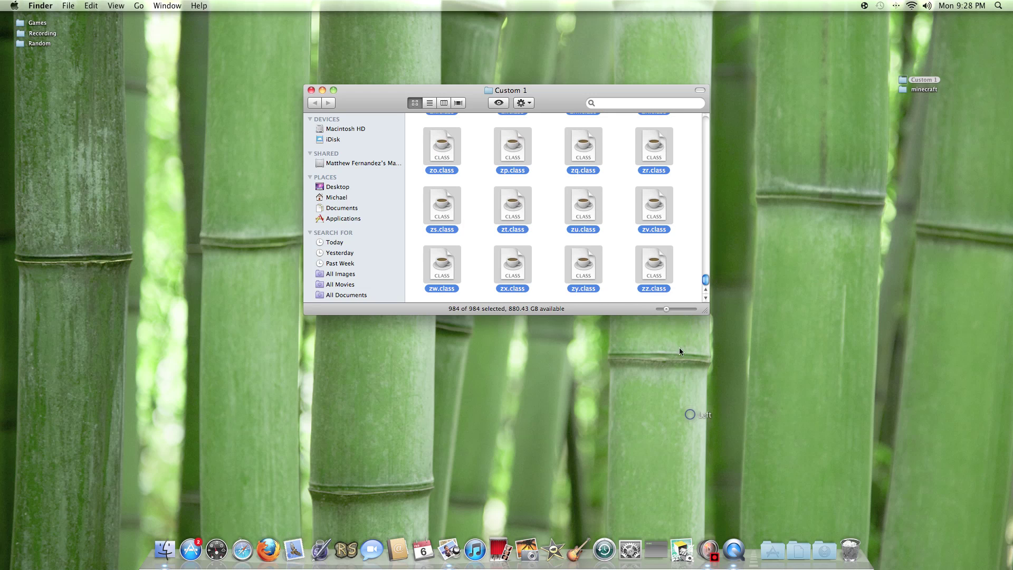
- Compress the 984 selected Custom 1 files into a new Archive.zip
right_click(649, 262)
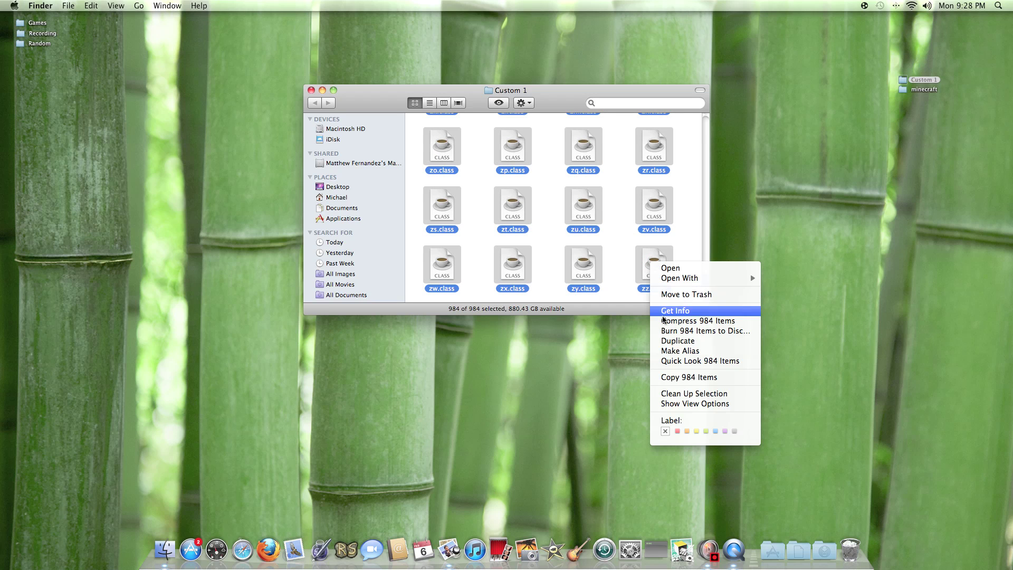
click(715, 323)
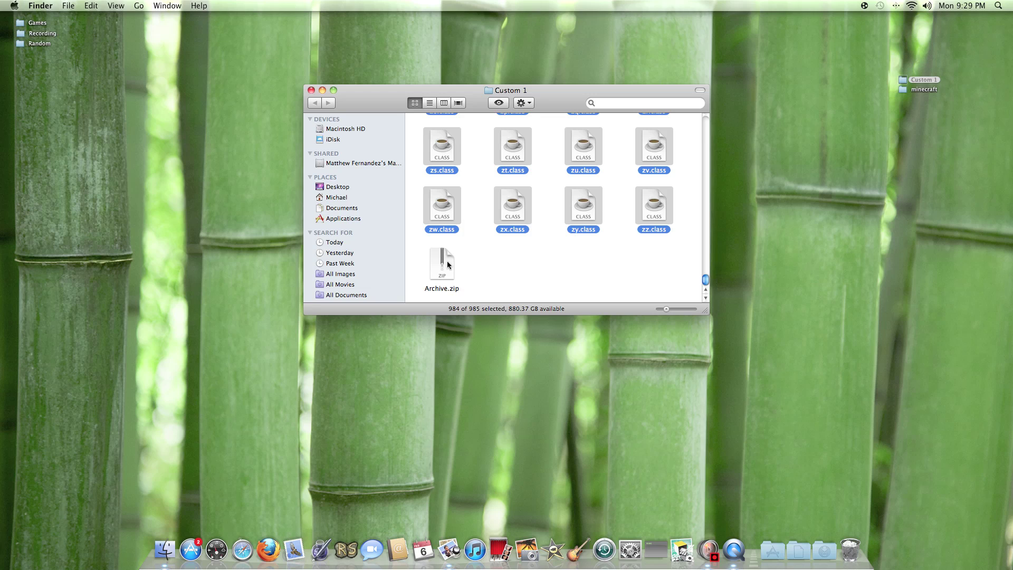
click(443, 288)
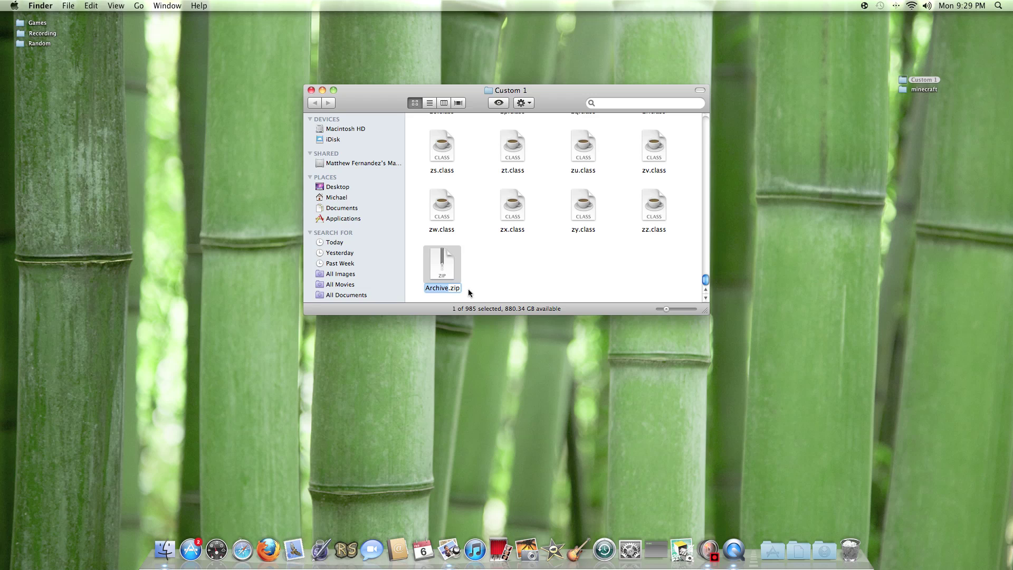
- Rename the archive to 'Mining theme.zip', move it onto the desktop, and close the Custom 1 window
text(Mining theme)
drag(438, 267, 795, 151)
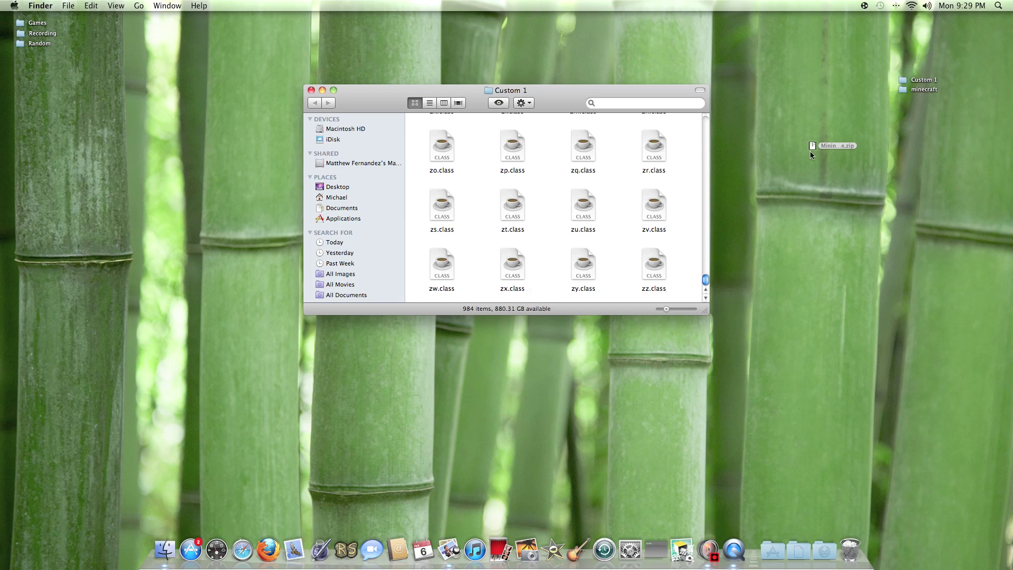
click(312, 90)
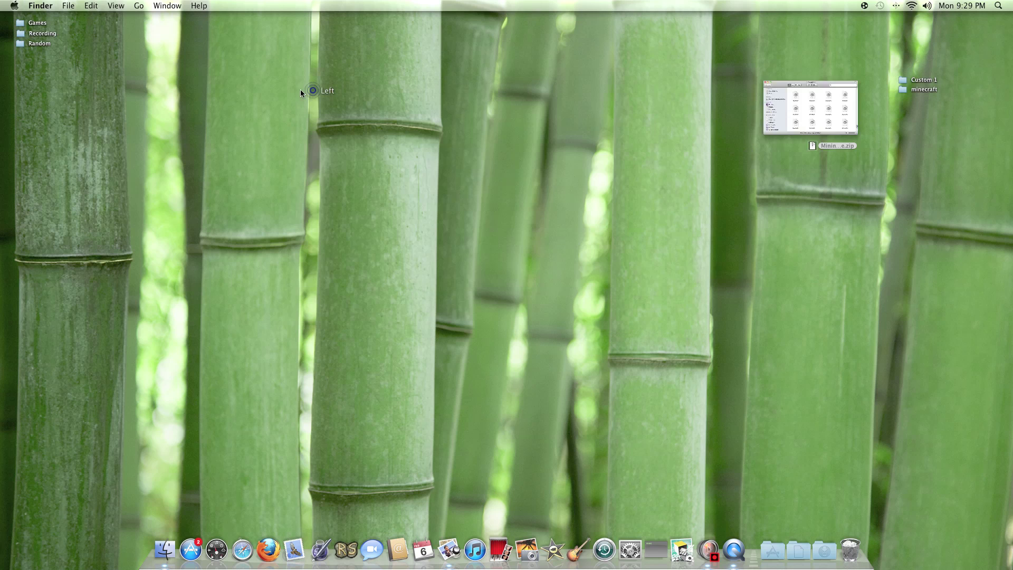
- Open the texturepacks folder under Library > Application Support > minecraft in a new Finder window
click(164, 550)
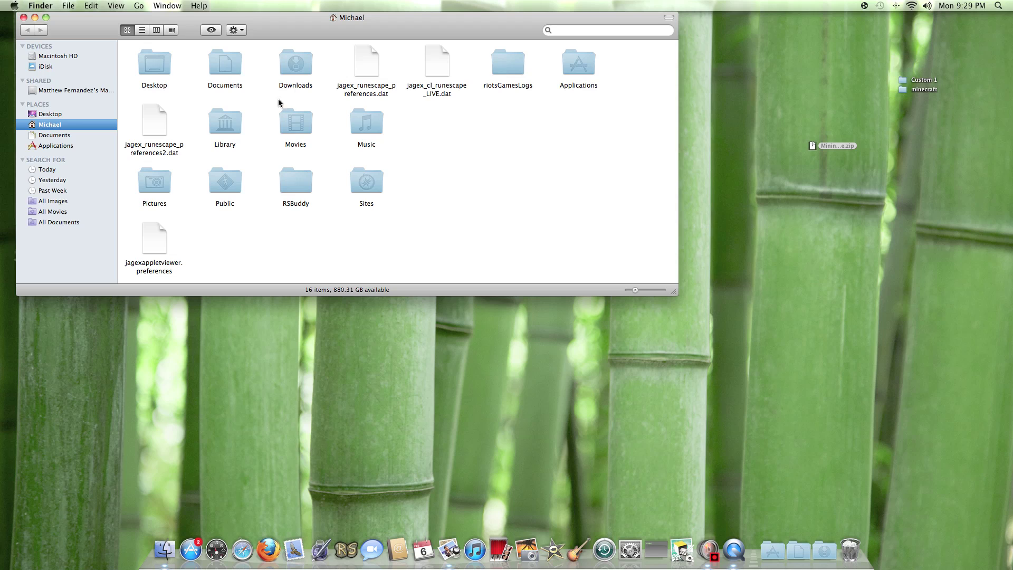
double_click(228, 131)
double_click(231, 63)
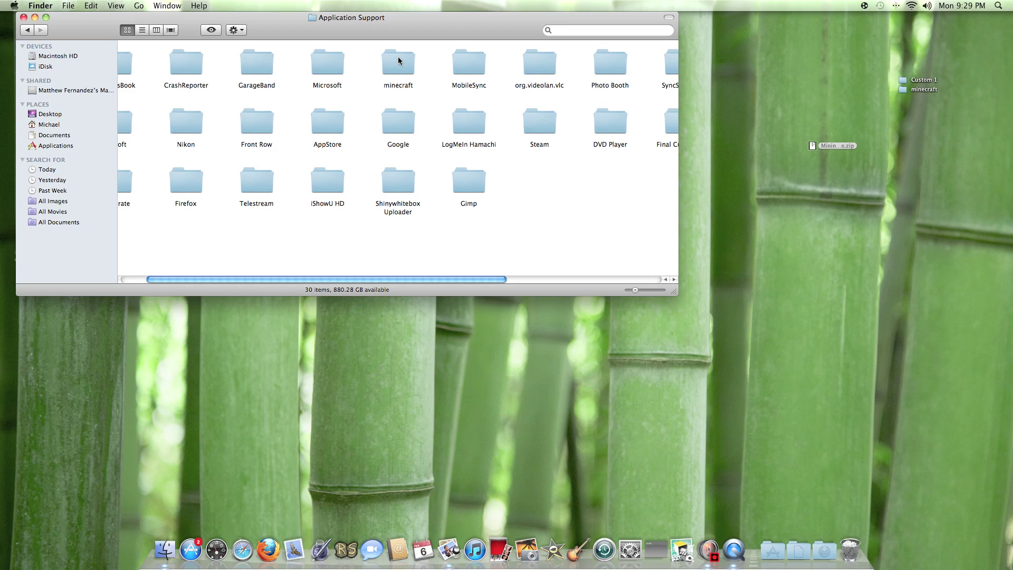
double_click(398, 66)
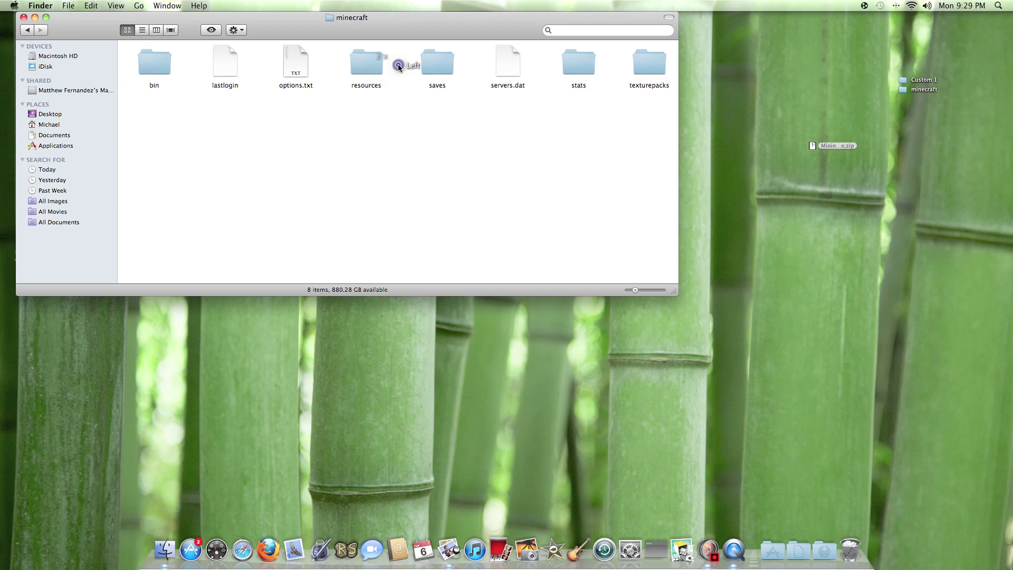
double_click(642, 65)
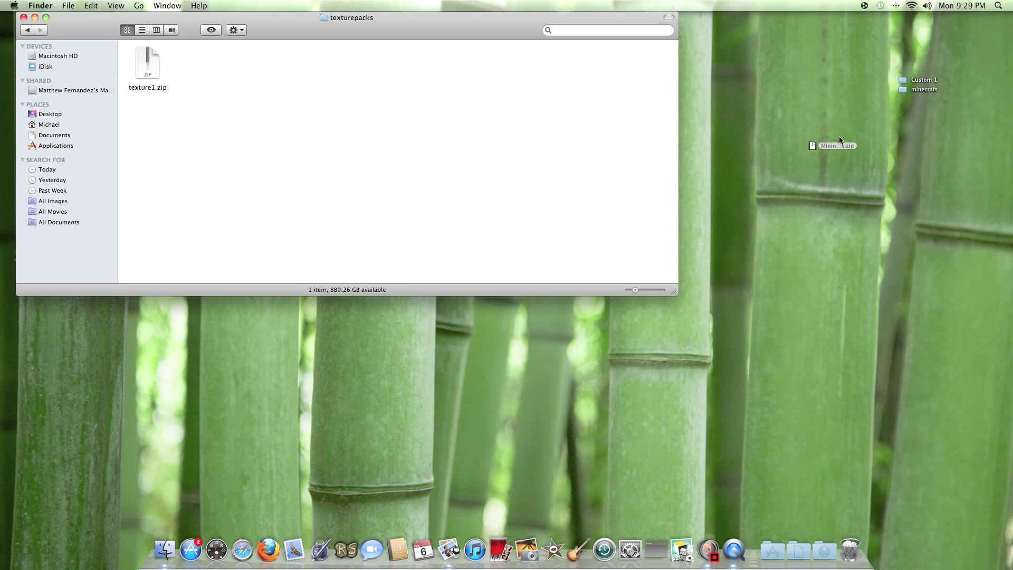
- Move Mining theme.zip from the desktop into texturepacks beside texture1.zip and close the window
drag(838, 143, 405, 81)
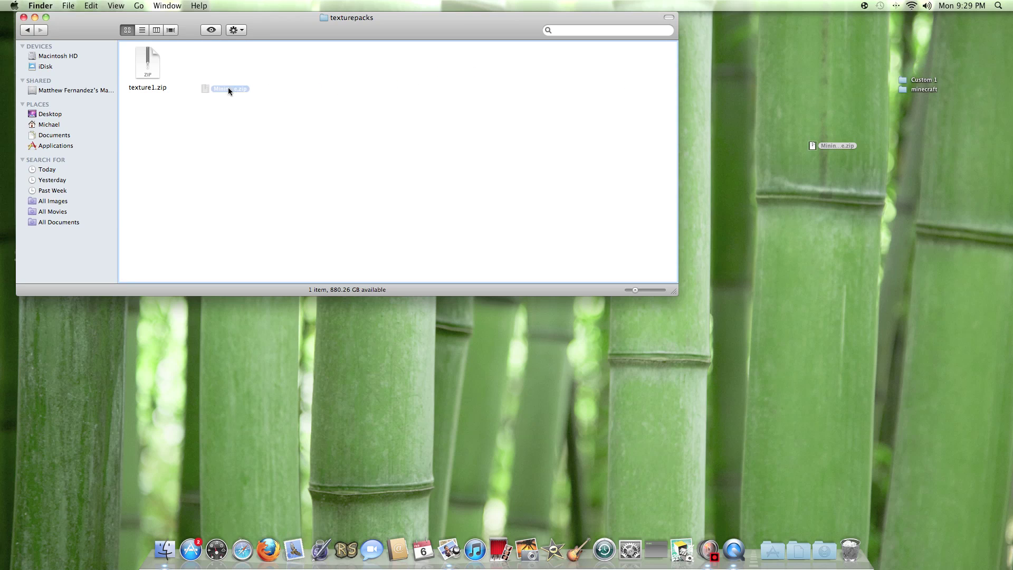
drag(214, 71, 210, 64)
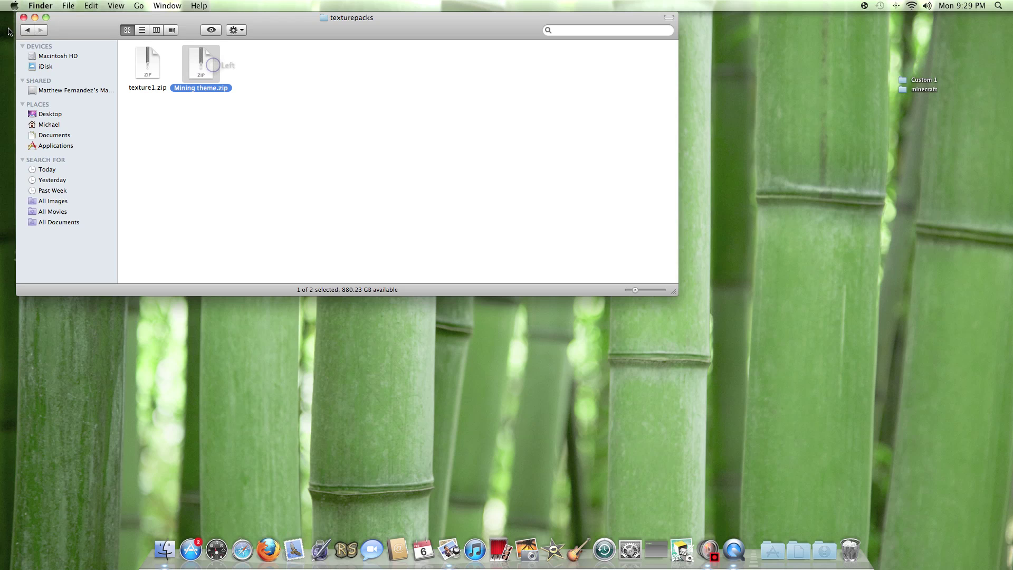
click(23, 17)
click(35, 25)
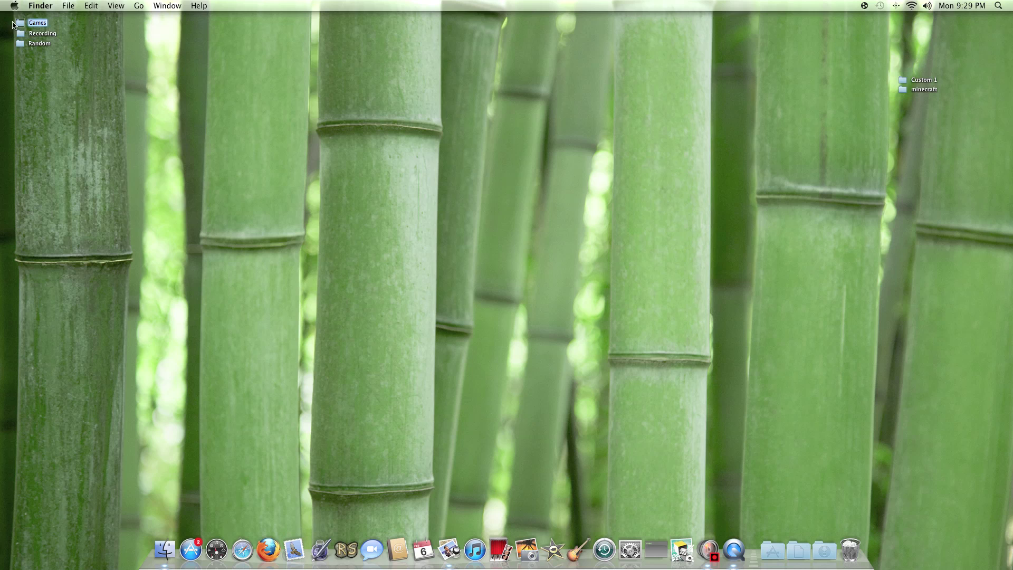
- Launch Minecraft from the Games folder, log in through the launcher, and maximise the game window
double_click(400, 119)
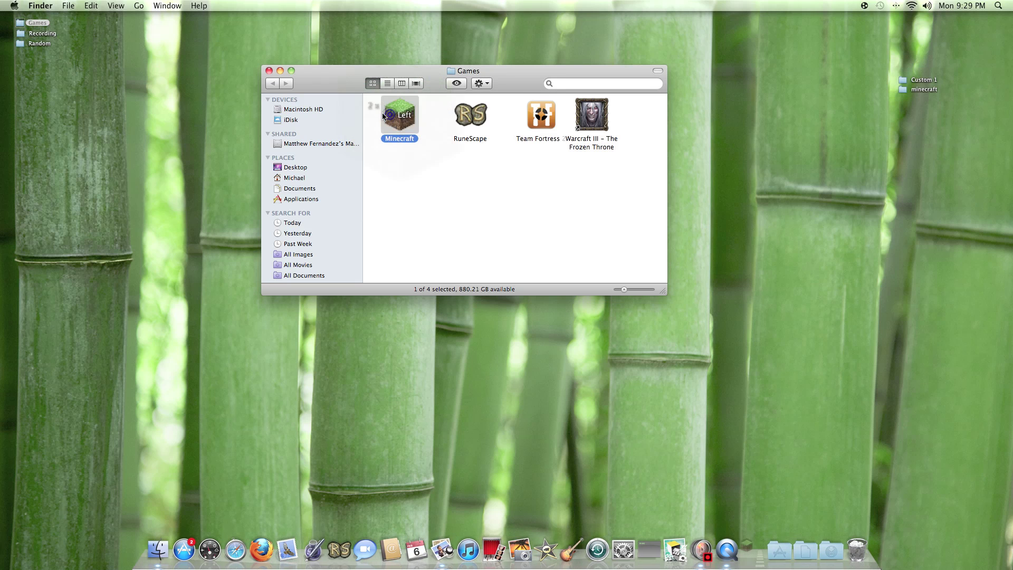
click(269, 70)
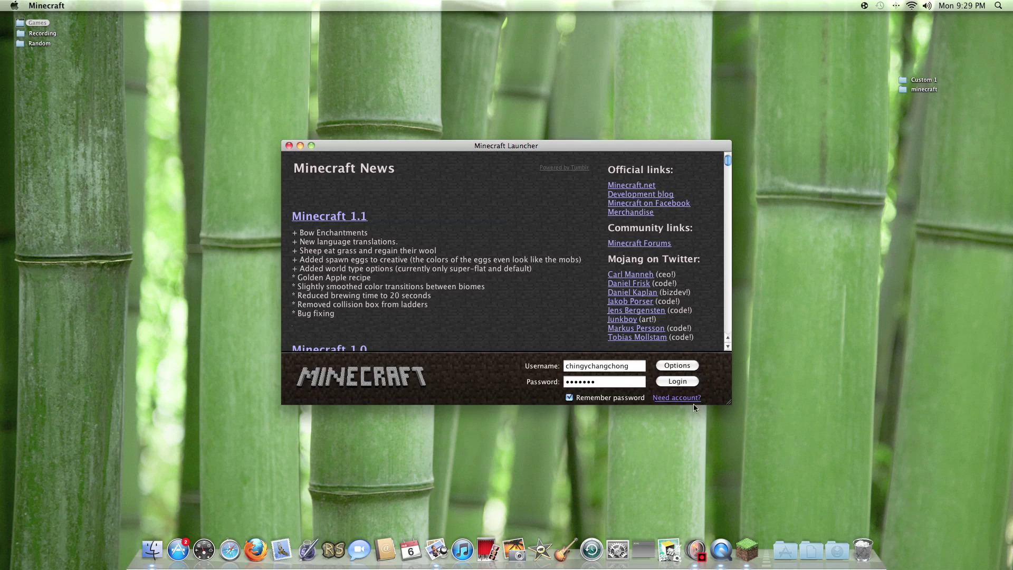
click(680, 382)
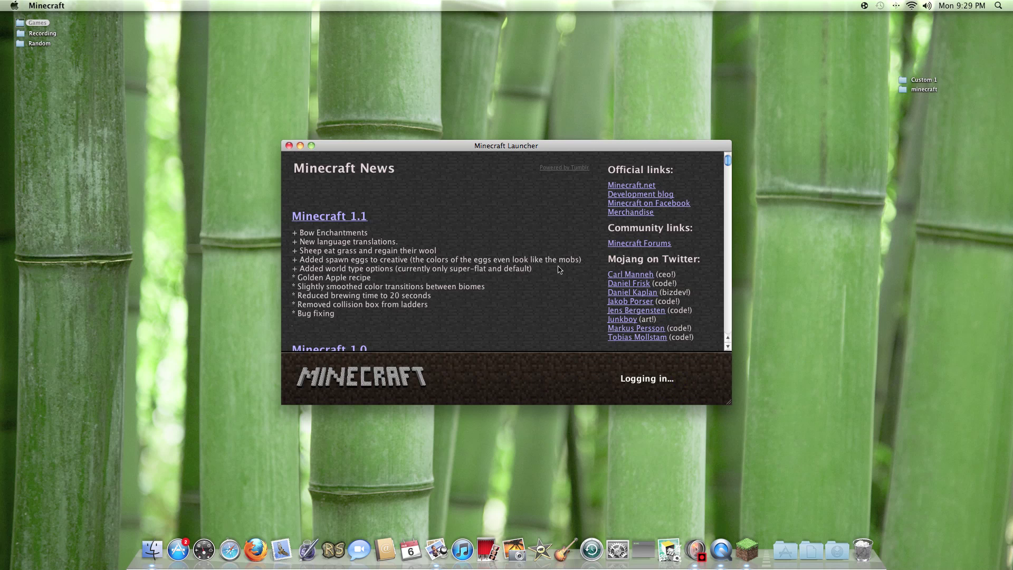
click(311, 145)
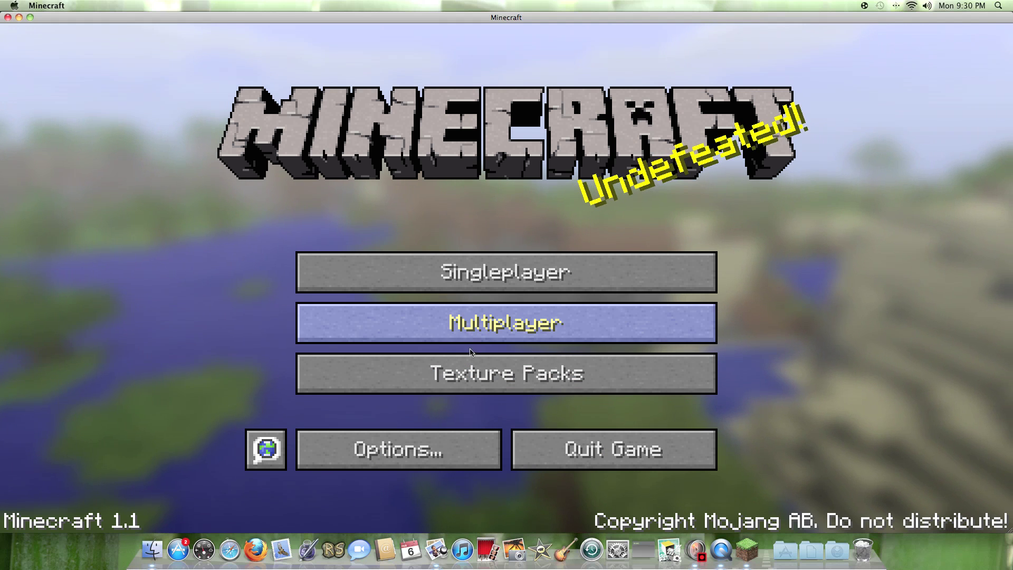
- Select Mining theme.zip as the texture pack, then open the Singleplayer world list
click(470, 364)
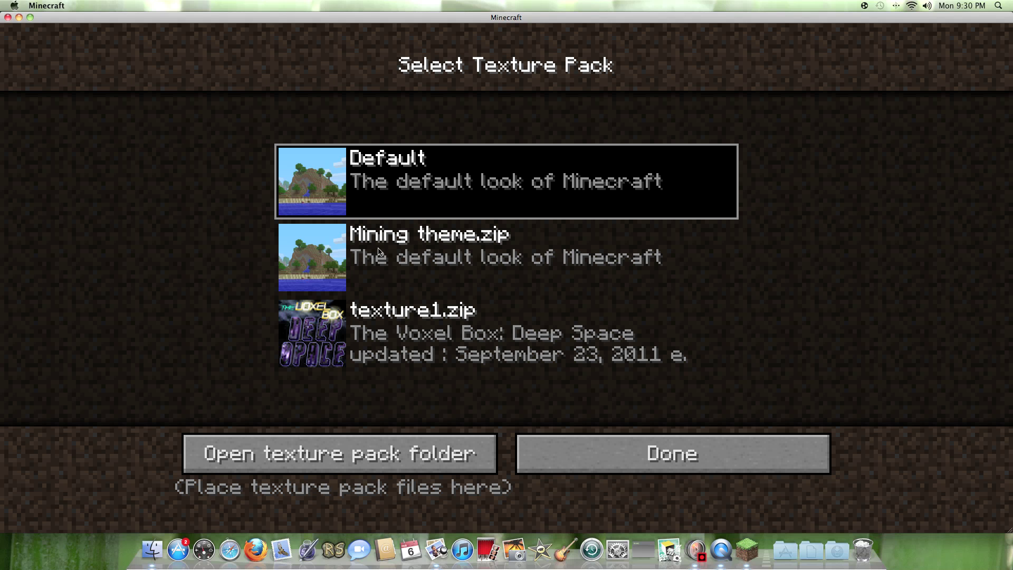
click(502, 255)
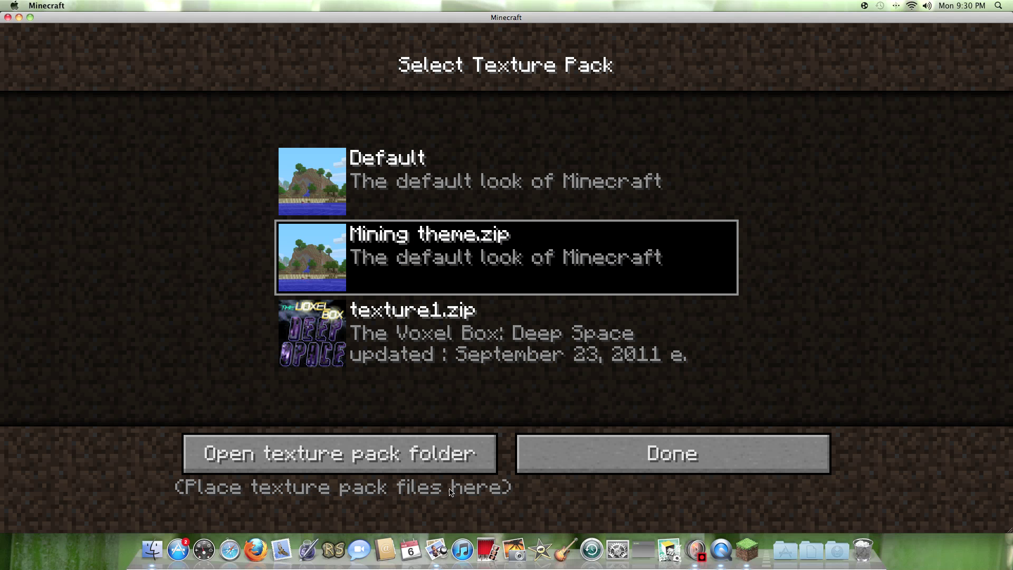
click(548, 454)
click(509, 285)
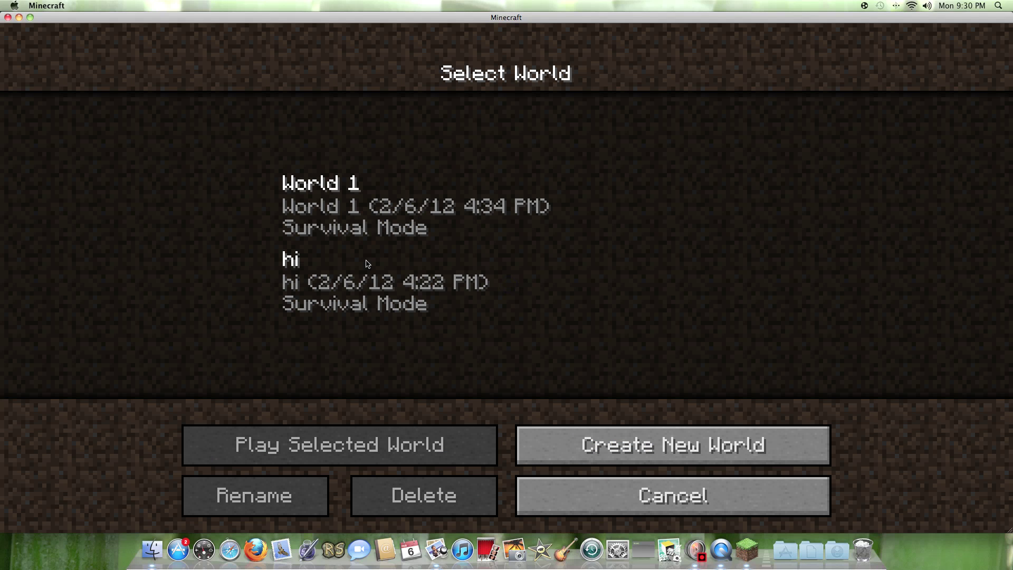
- Load World 1, walk through the flat-coloured terrain to the sandy lakeshore, and mine a purple block
double_click(369, 228)
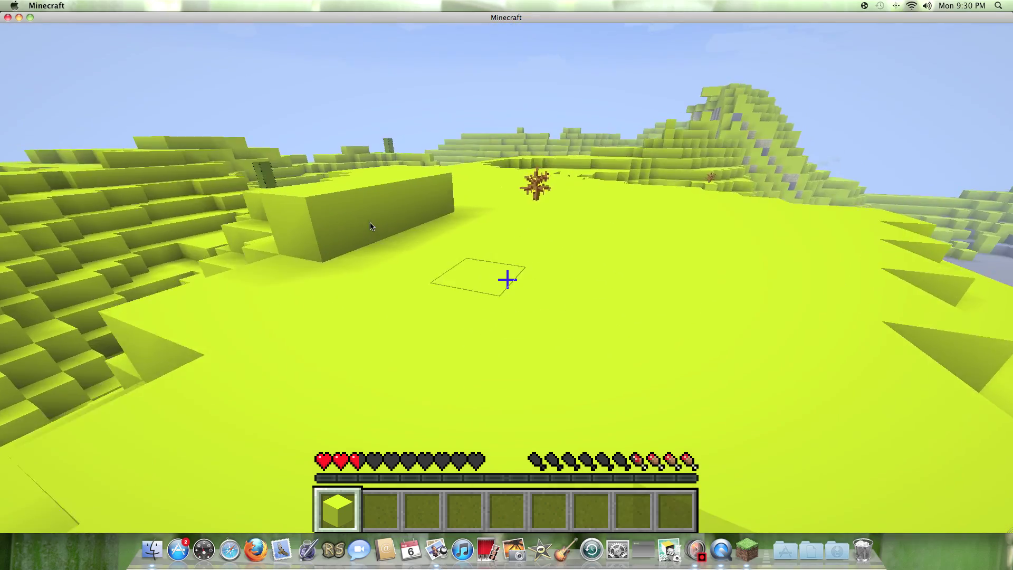
key(w)
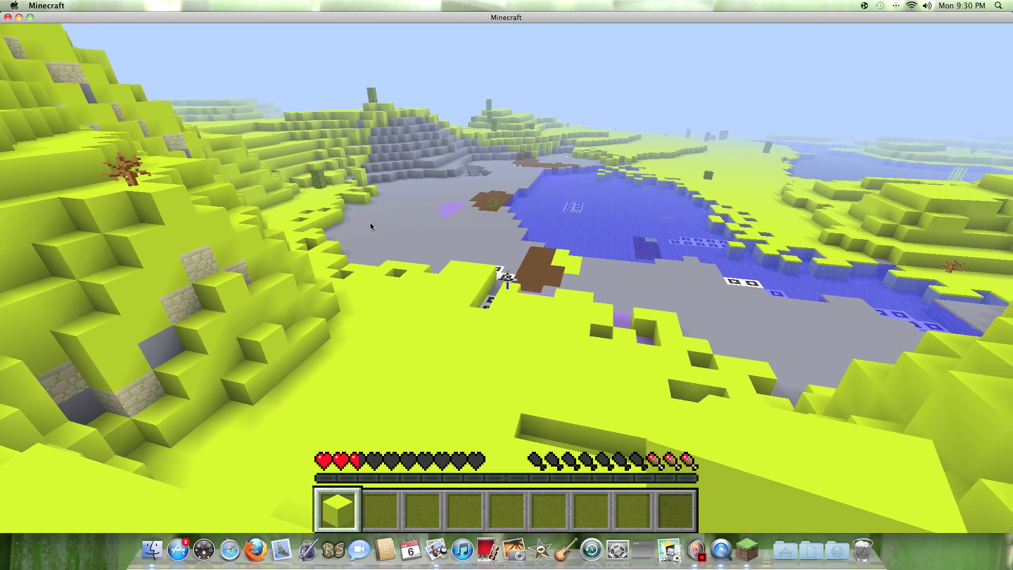
key(w)
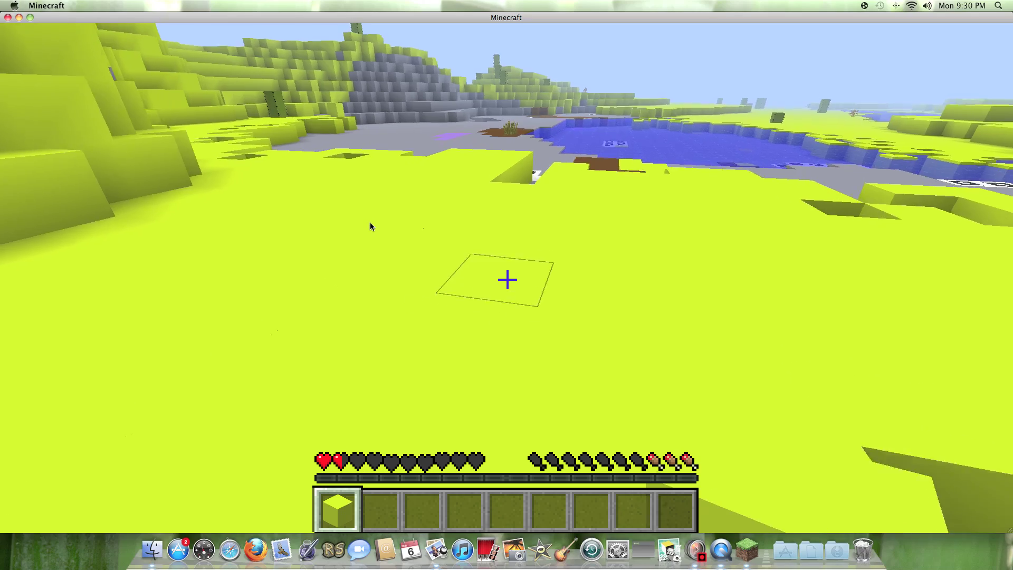
key(w)
key(w)
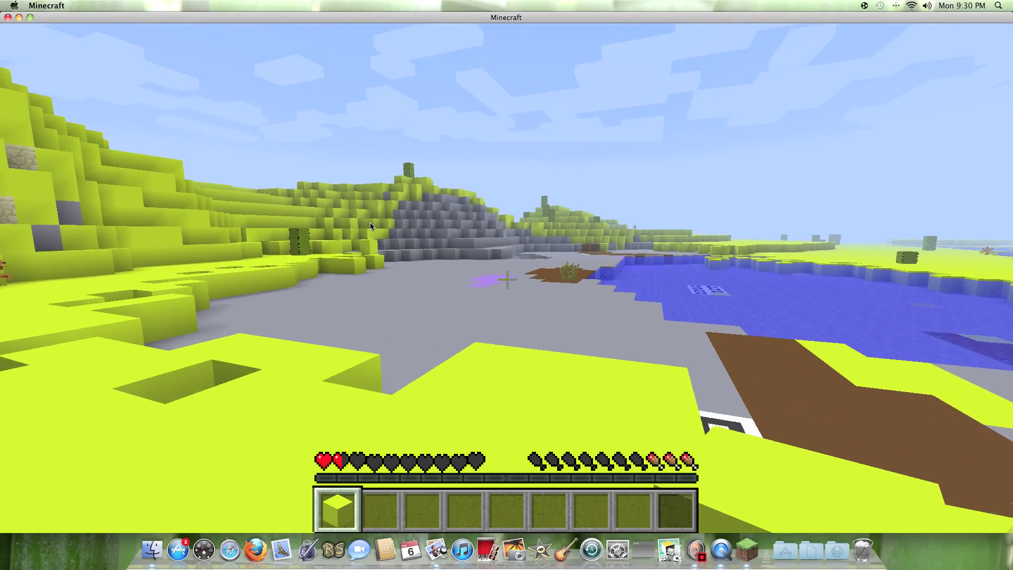
key(w)
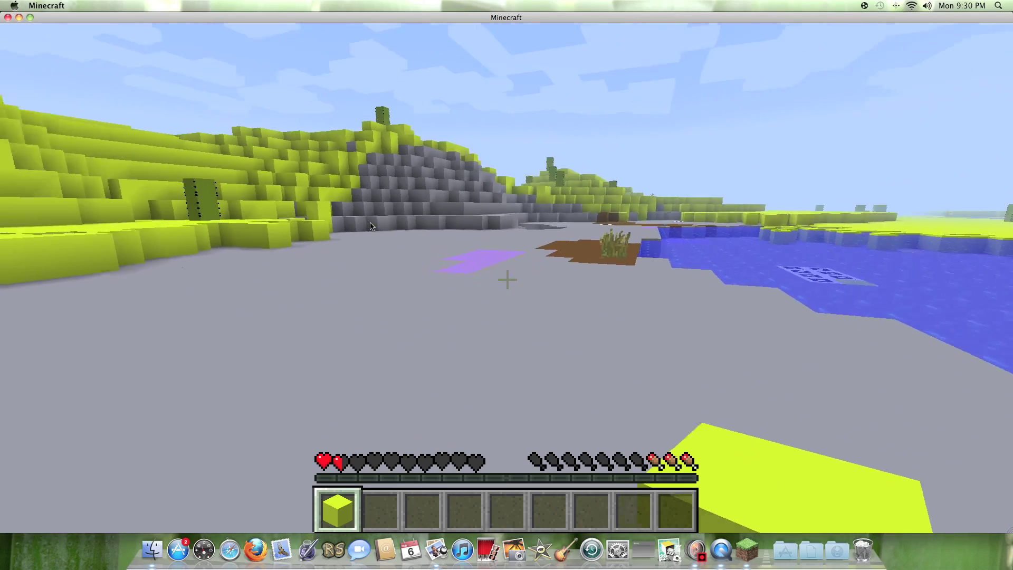
click(371, 226)
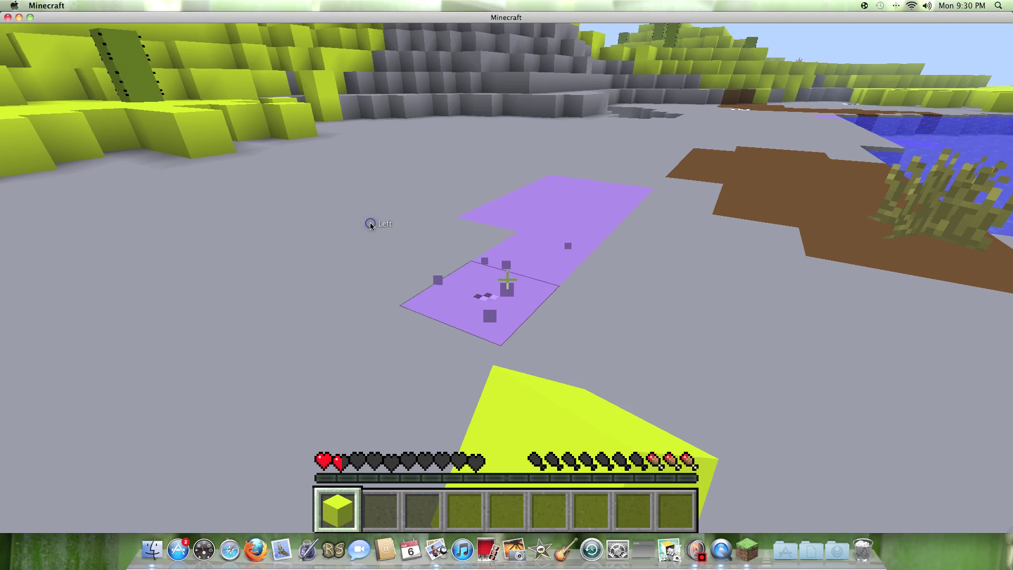